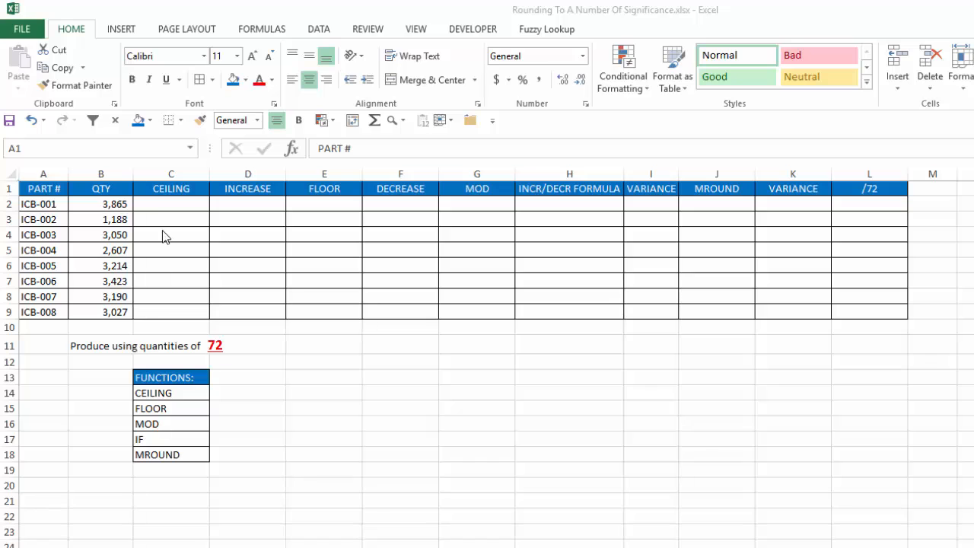
Enter =CEILING(B2,72) in C2 and fill the formula down the CEILING column to row 9
left_click(171, 199)
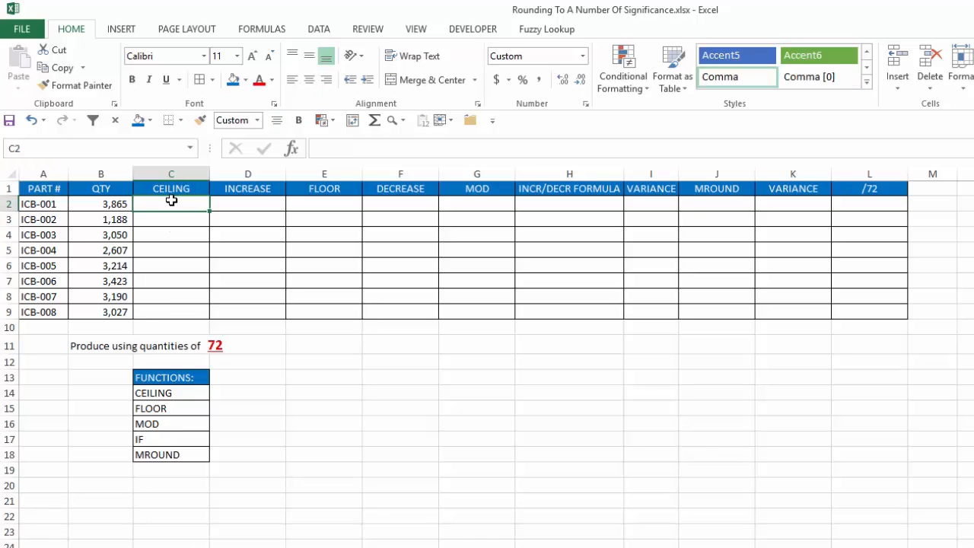
type("=ce")
key("Down")
key("Down")
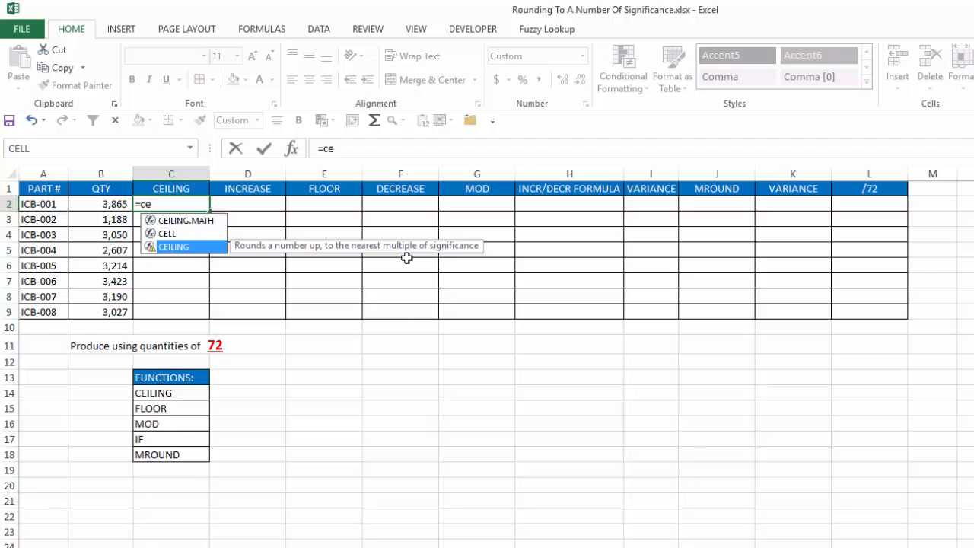
key("Tab")
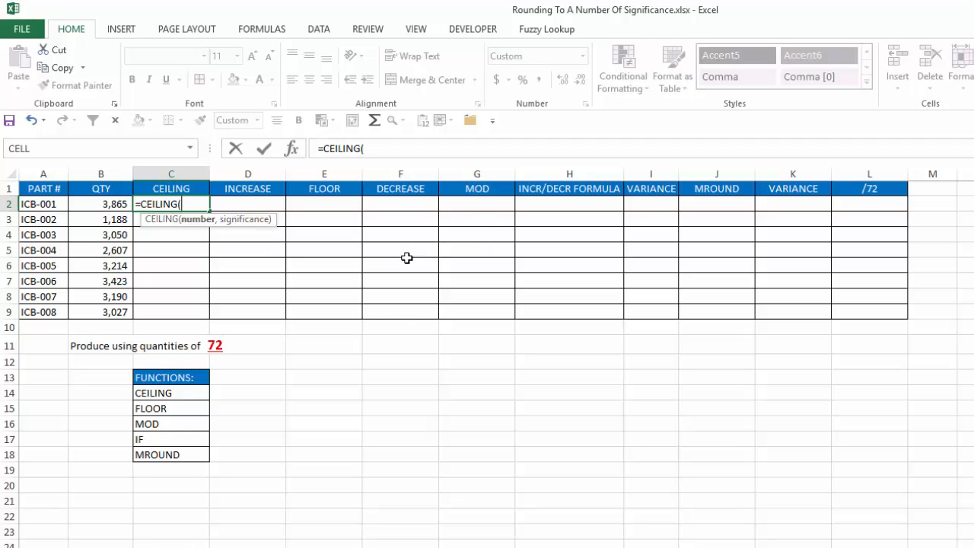
key("Left")
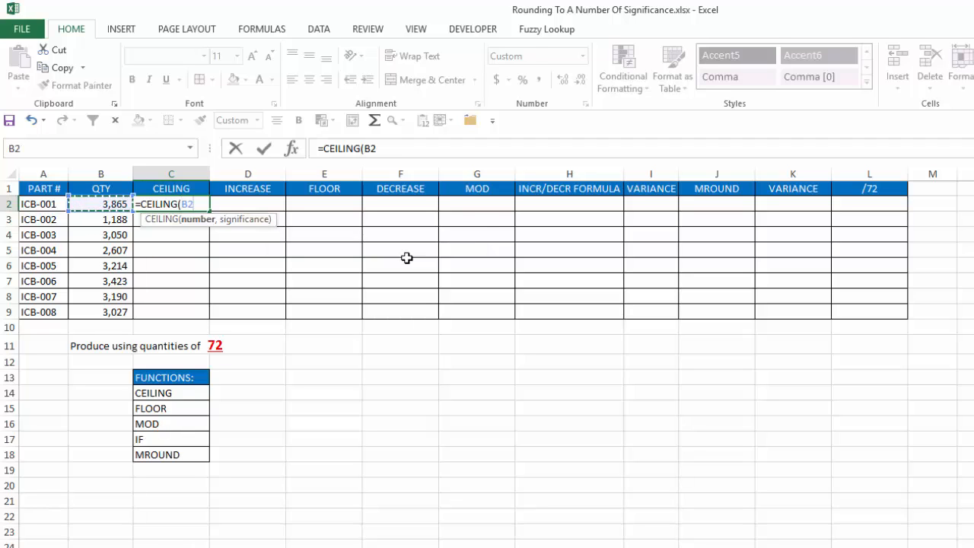
type(",")
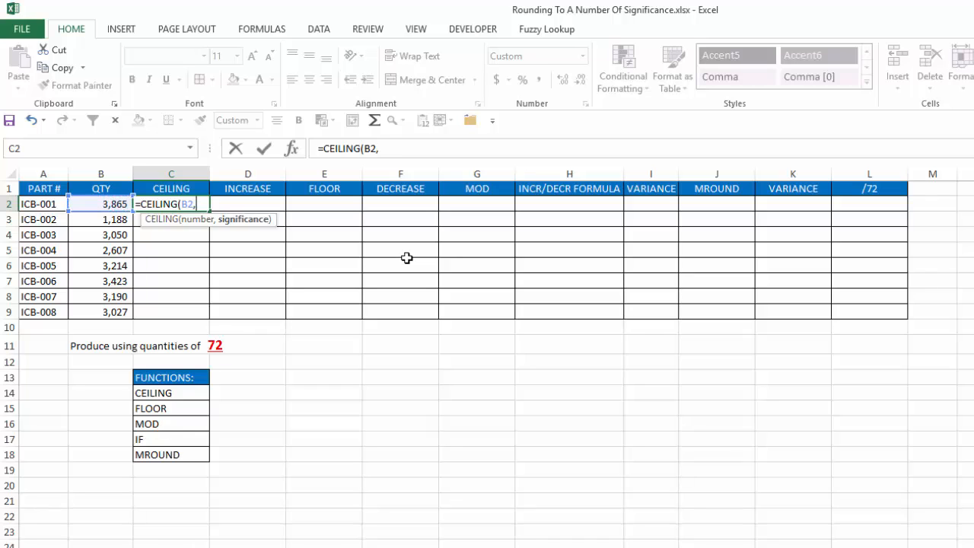
type("72)")
key("ctrl+Return")
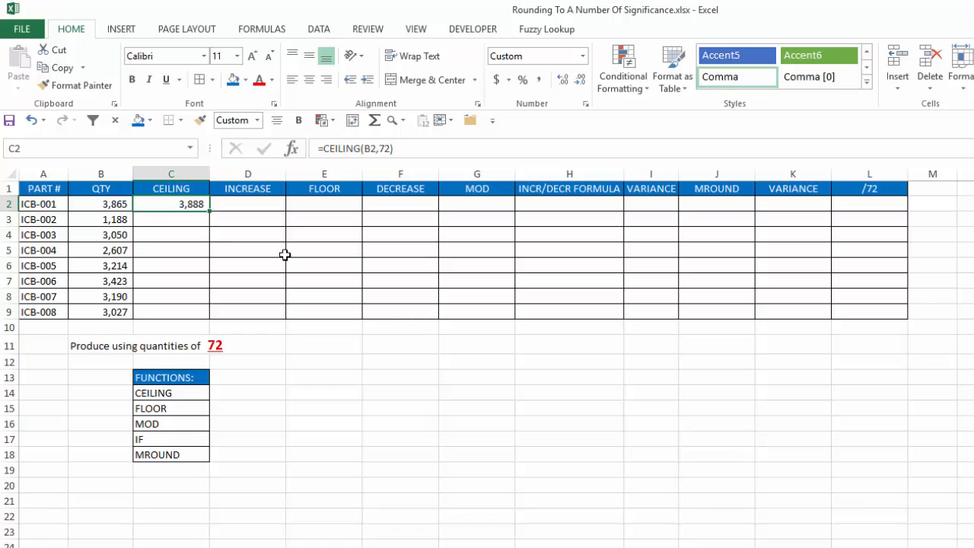
double_click(209, 210)
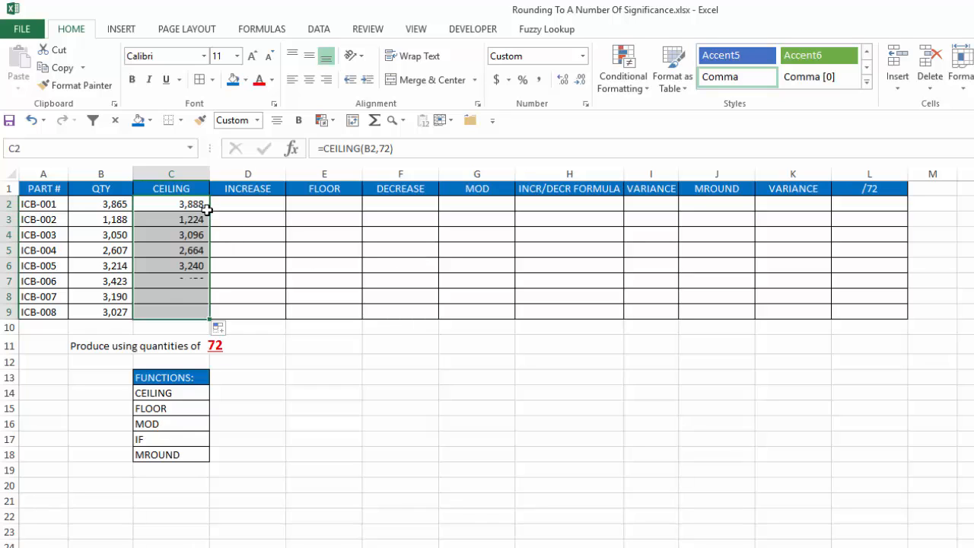
Calculate the INCREASE in D2 with =C2-B2 and fill the formula down to row 9
left_click(259, 206)
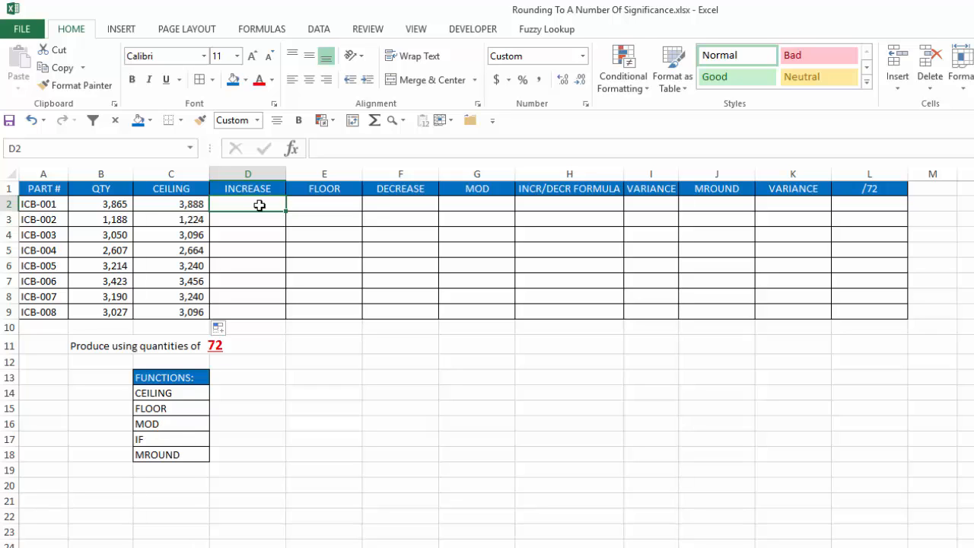
type("=")
left_click(174, 204)
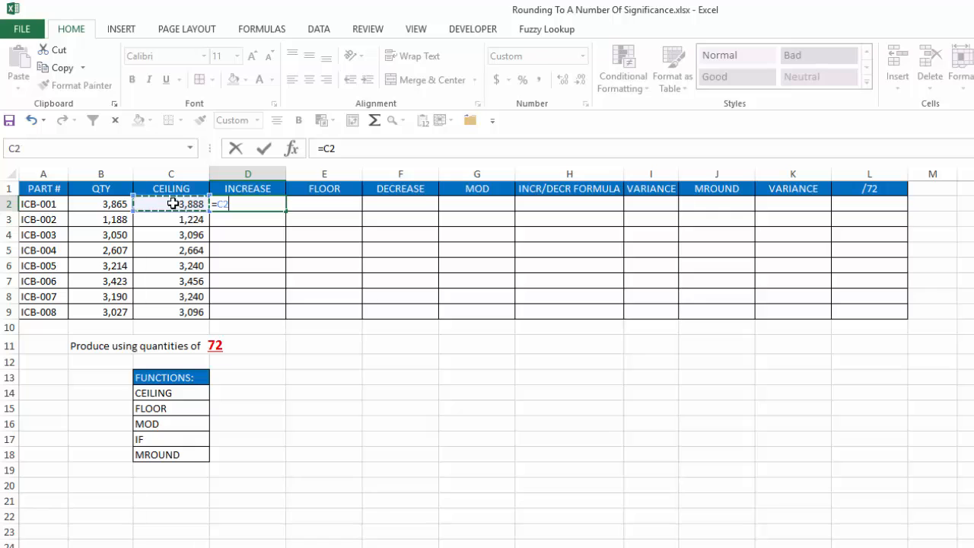
type("-")
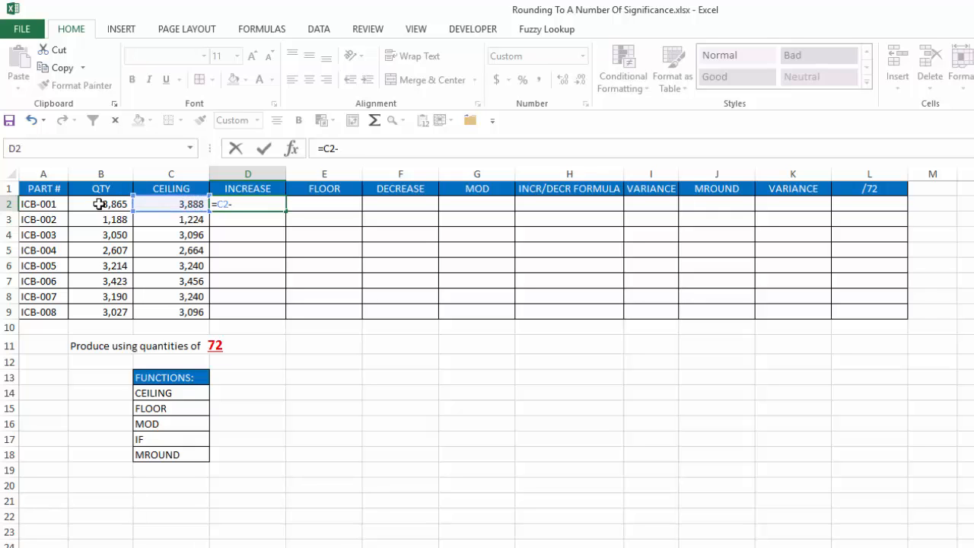
left_click(99, 204)
key("ctrl+Return")
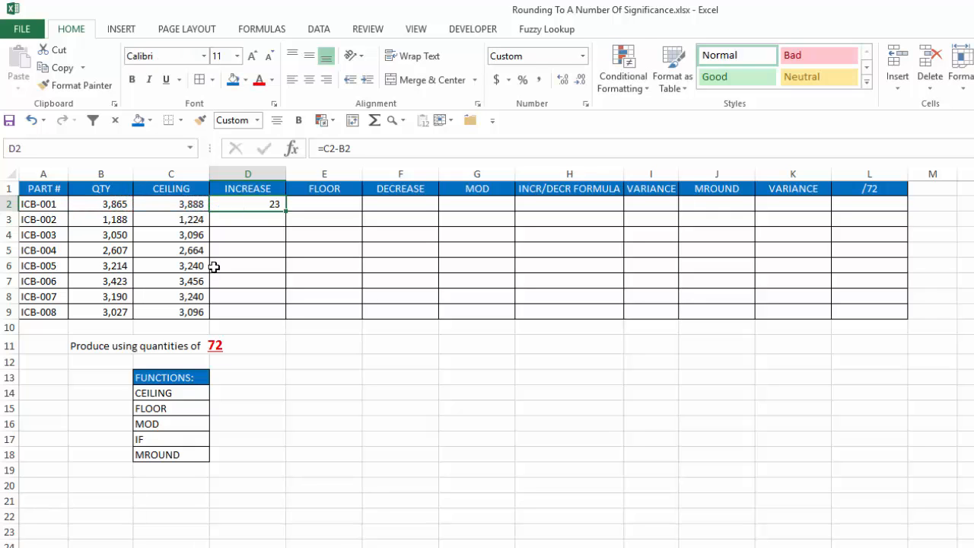
double_click(286, 209)
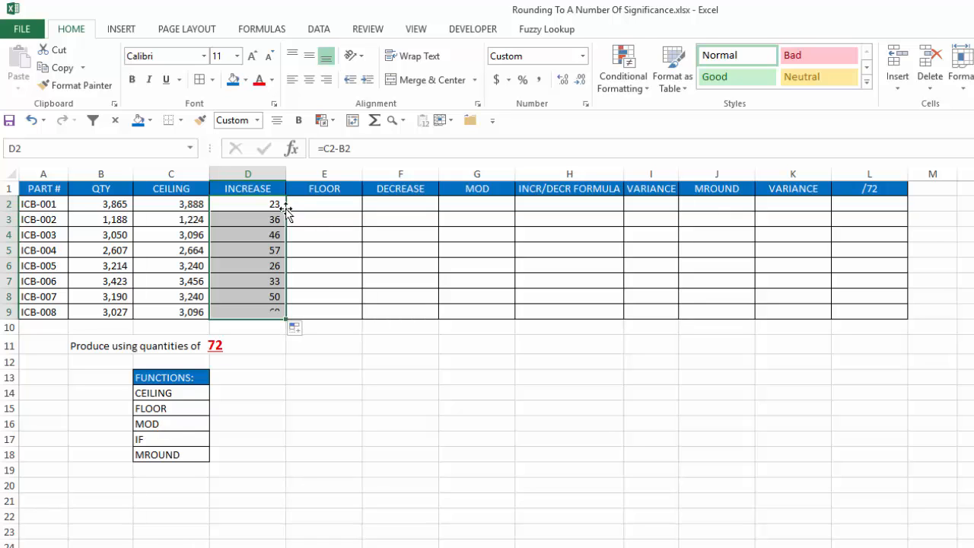
Examine the INCREASE values for the individual parts in column D
left_click(256, 223)
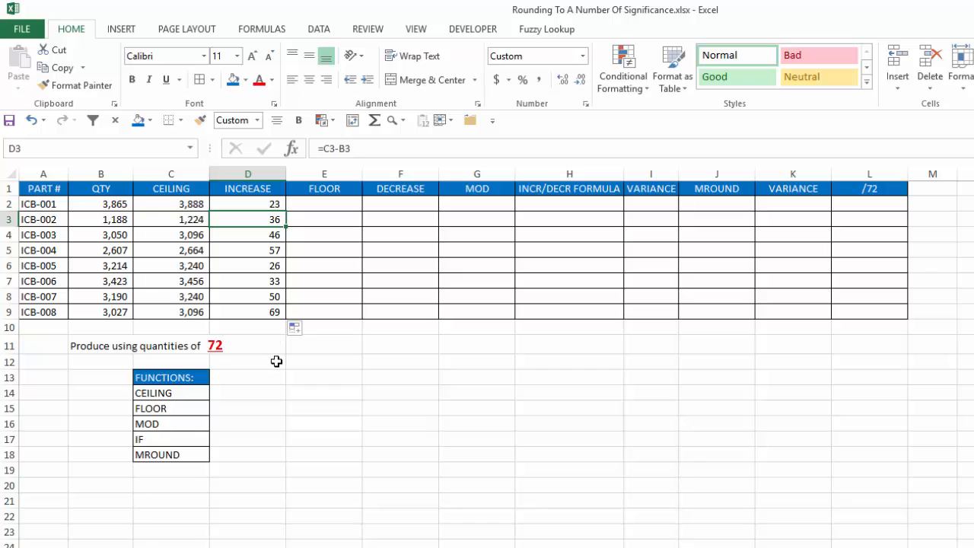
key("Down")
key("Down")
key("Down")
key("Down")
key("Down")
key("Down")
key("Up")
key("Up")
key("Up")
key("Up")
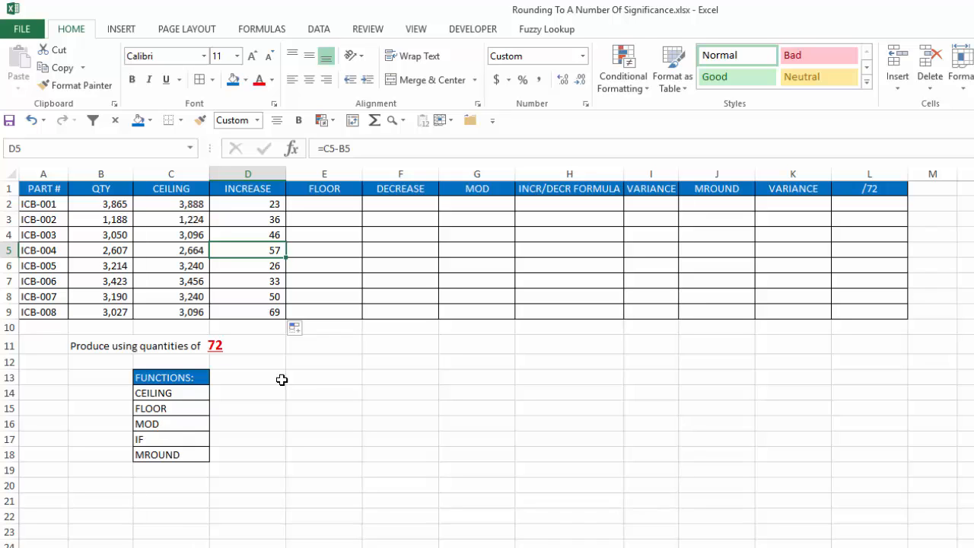
Enter =FLOOR(B2,72) in E2 and fill the formula down the FLOOR column to row 9
key("Right")
key("Up")
key("Up")
key("Up")
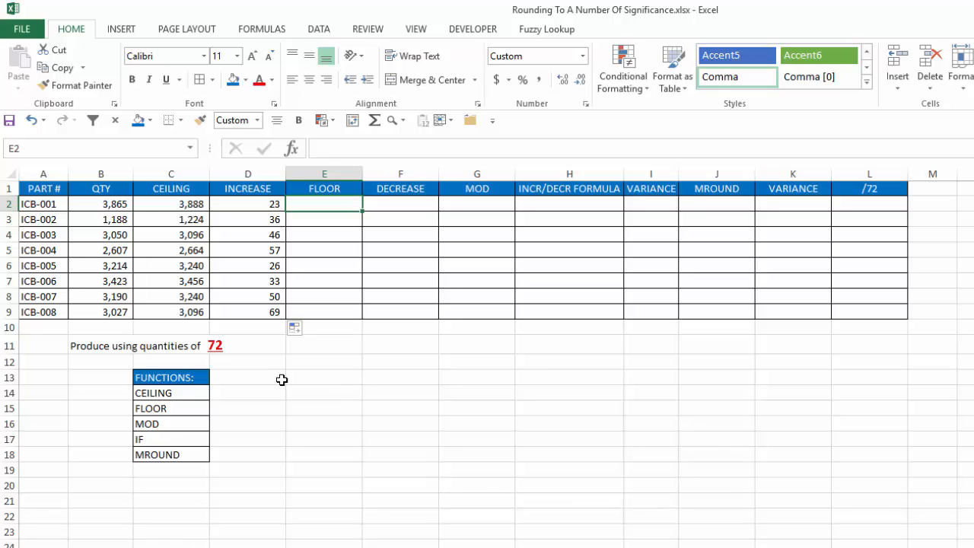
type("=flo")
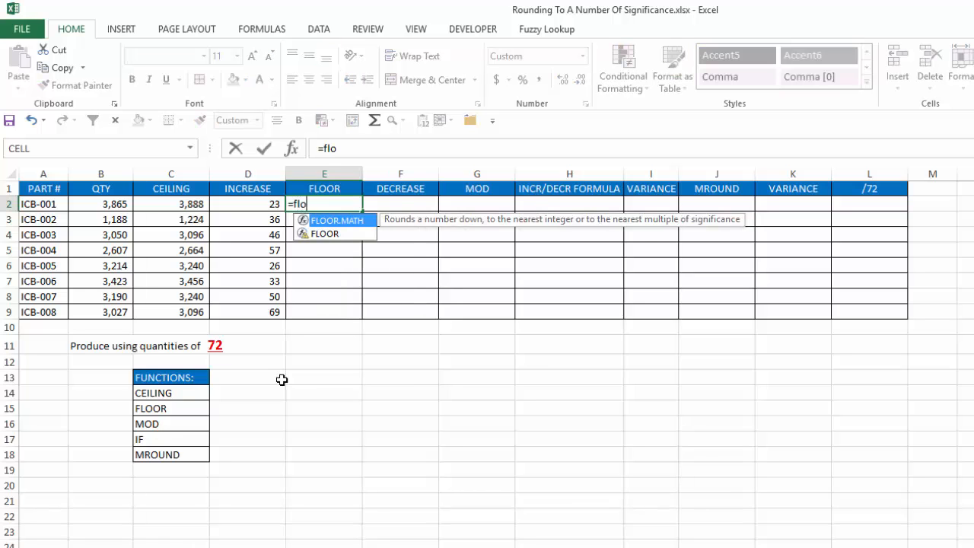
key("Down")
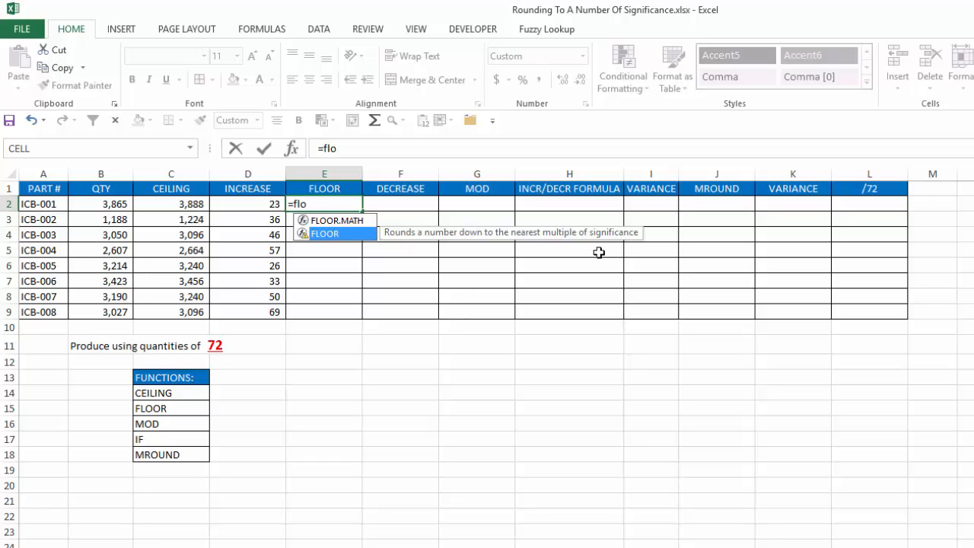
key("Tab")
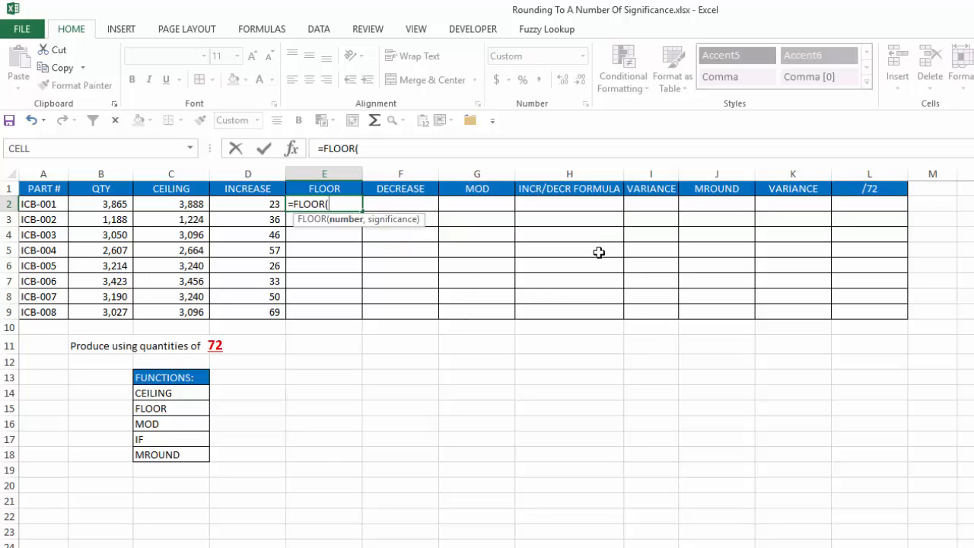
key("Left")
key("Left")
key("Left")
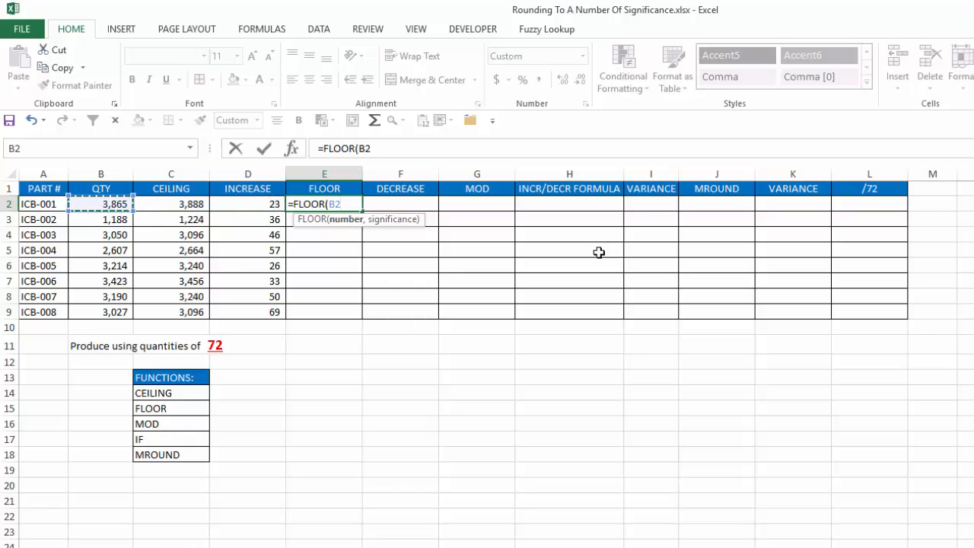
type(",72")
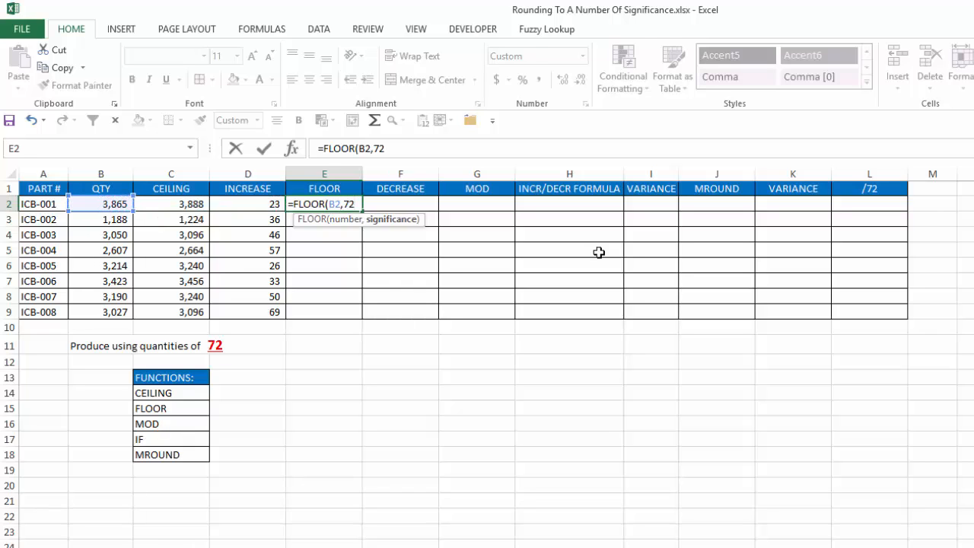
type(")")
key("ctrl+Return")
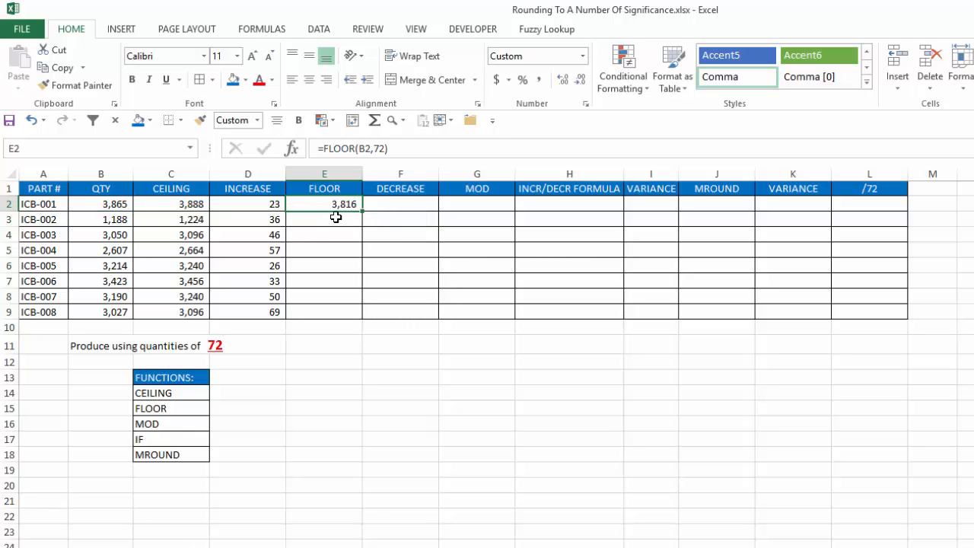
double_click(363, 211)
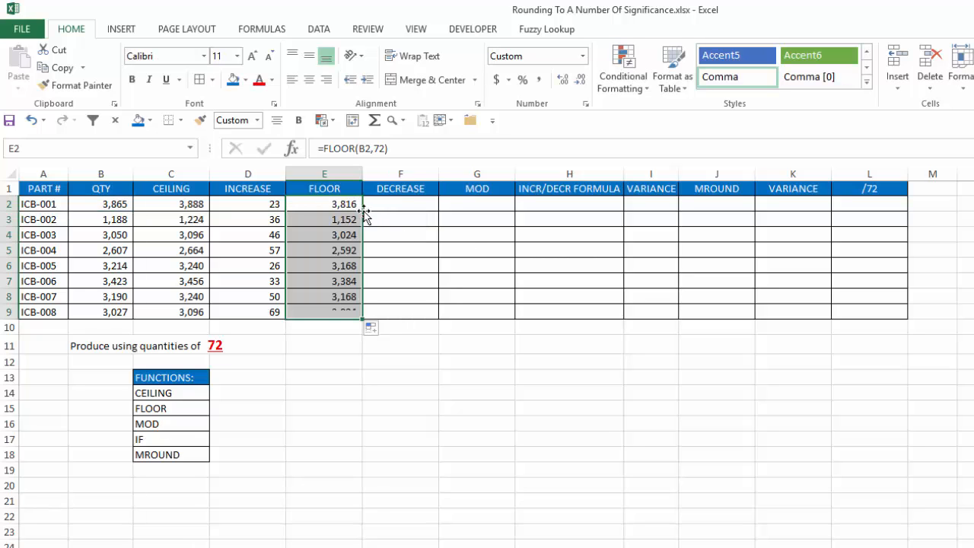
Calculate the DECREASE in F2 with =E2-B2 and fill the formula down to row 9
left_click(420, 199)
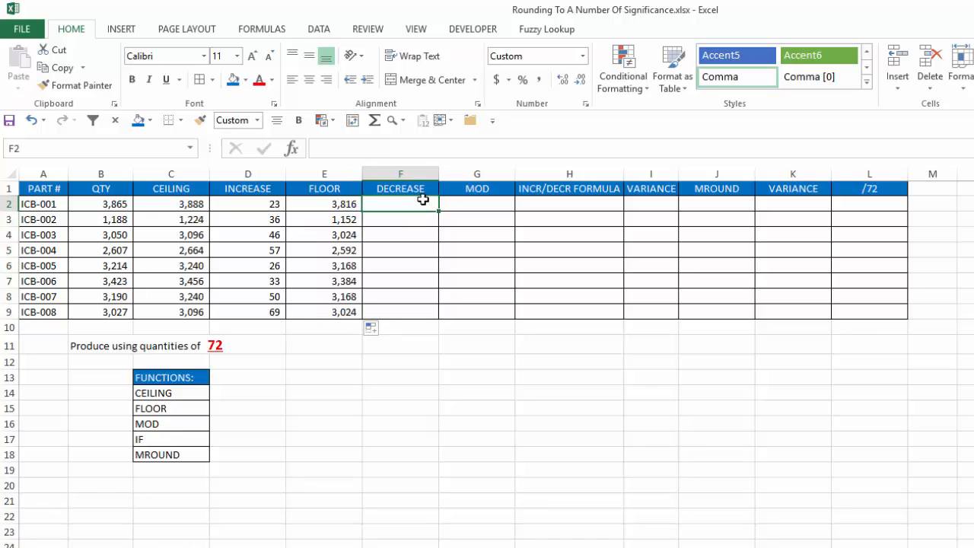
type("=")
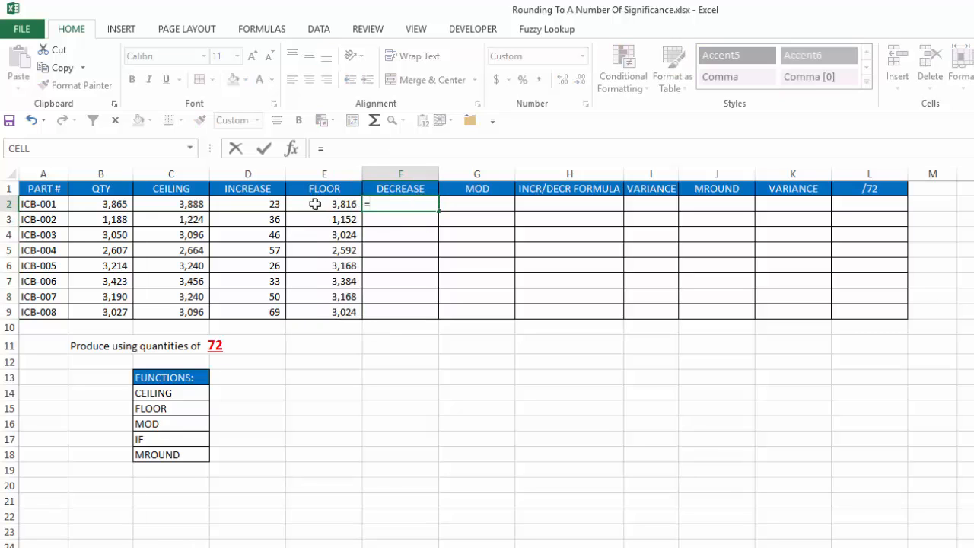
left_click(315, 205)
type("-")
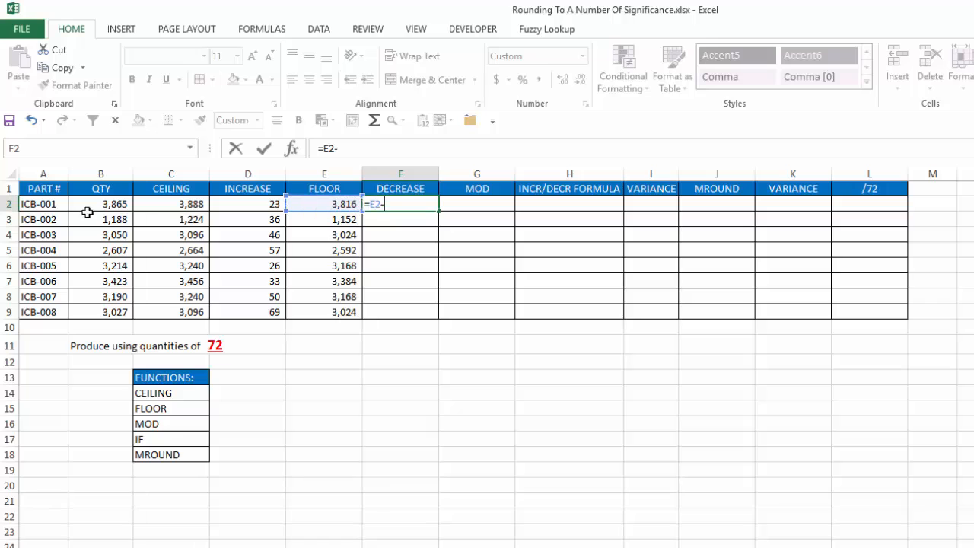
left_click(89, 203)
key("ctrl+Return")
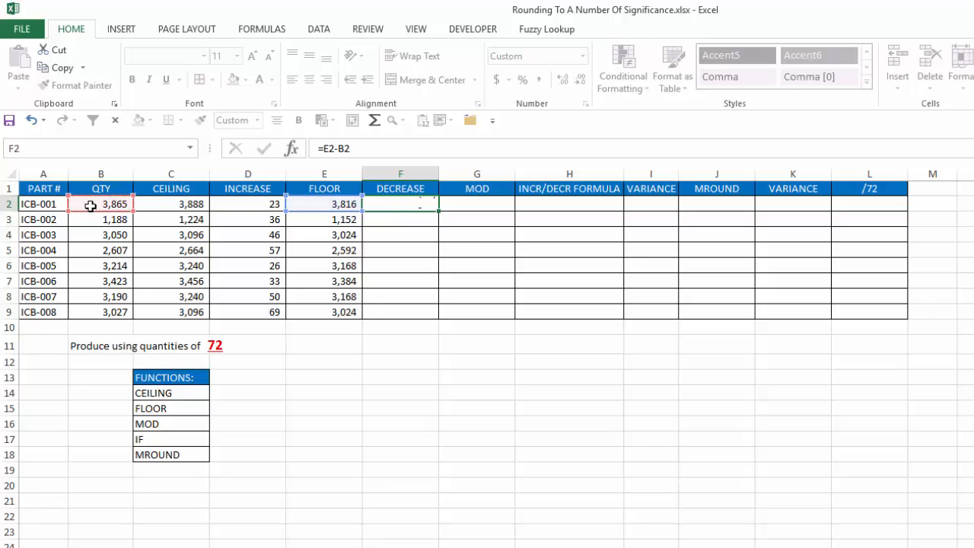
double_click(438, 212)
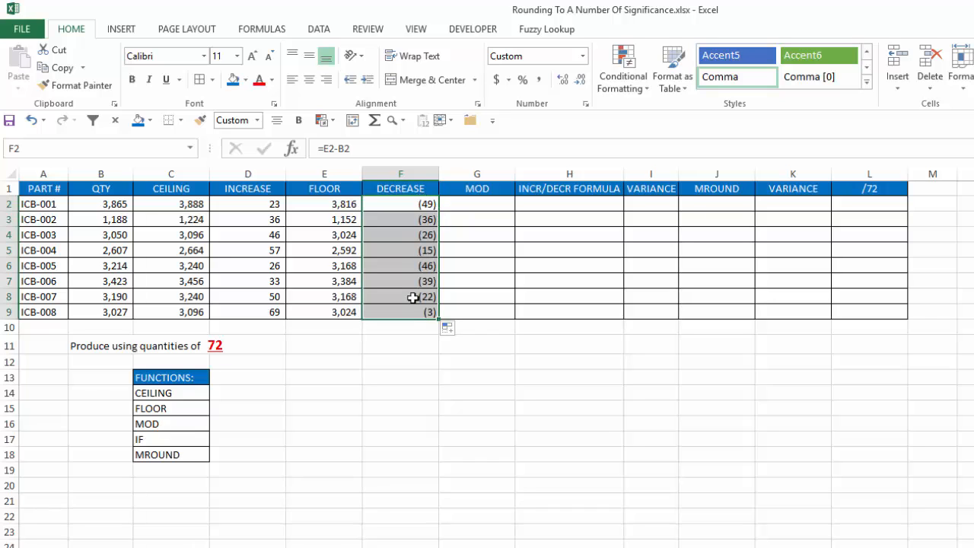
Examine the DECREASE values for the parts in column F
key("Down")
key("Down")
key("Down")
key("Down")
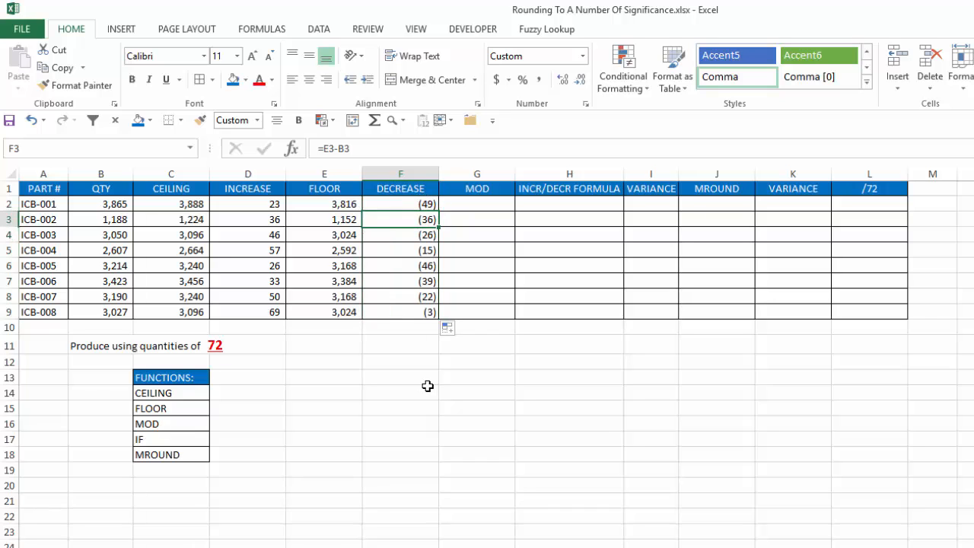
key("Up")
key("Up")
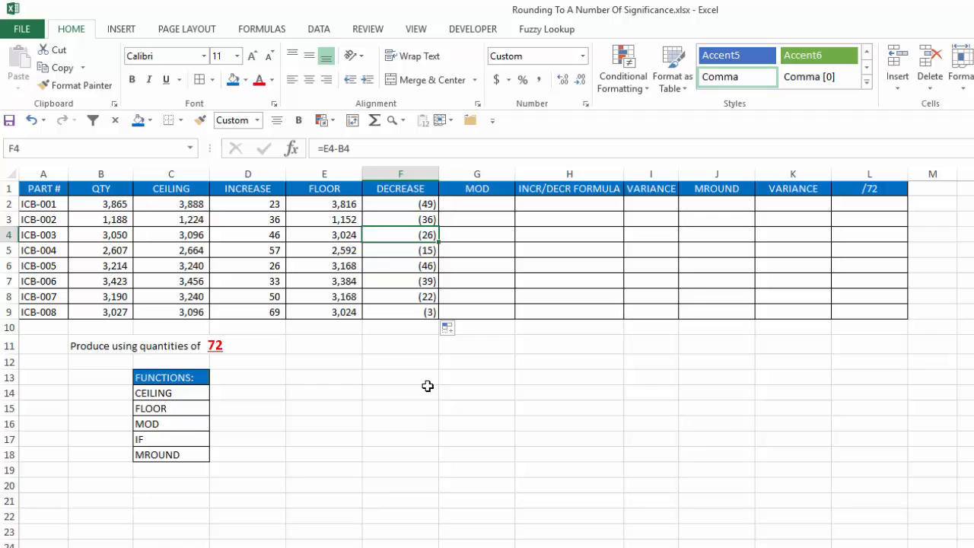
key("Up")
key("Up")
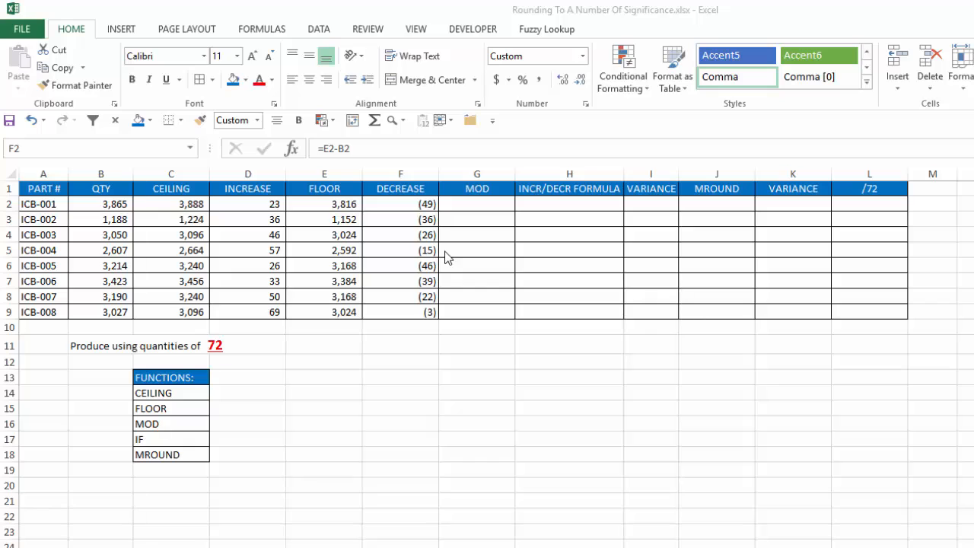
Enter =MOD(B2,72) in G2 and fill the formula down the MOD column to row 9
left_click(473, 206)
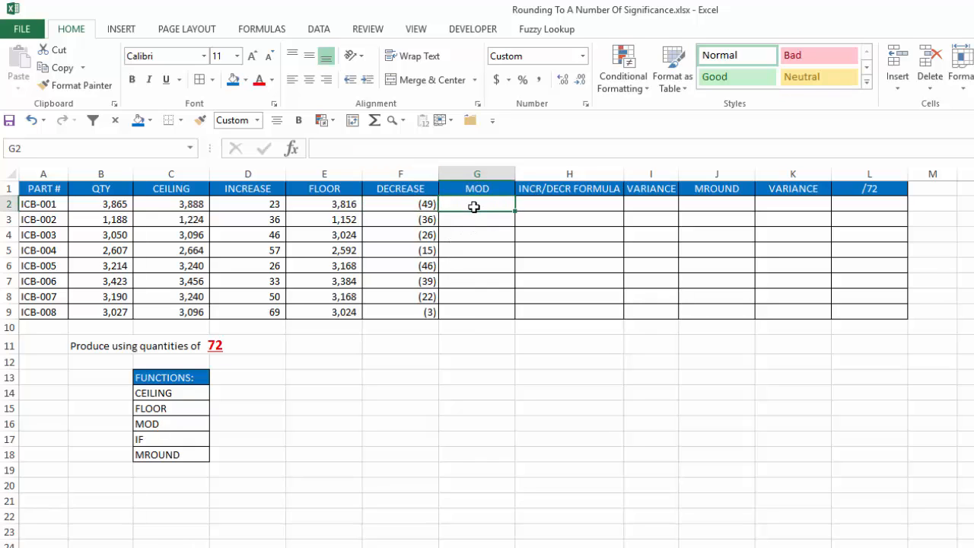
type("=mod")
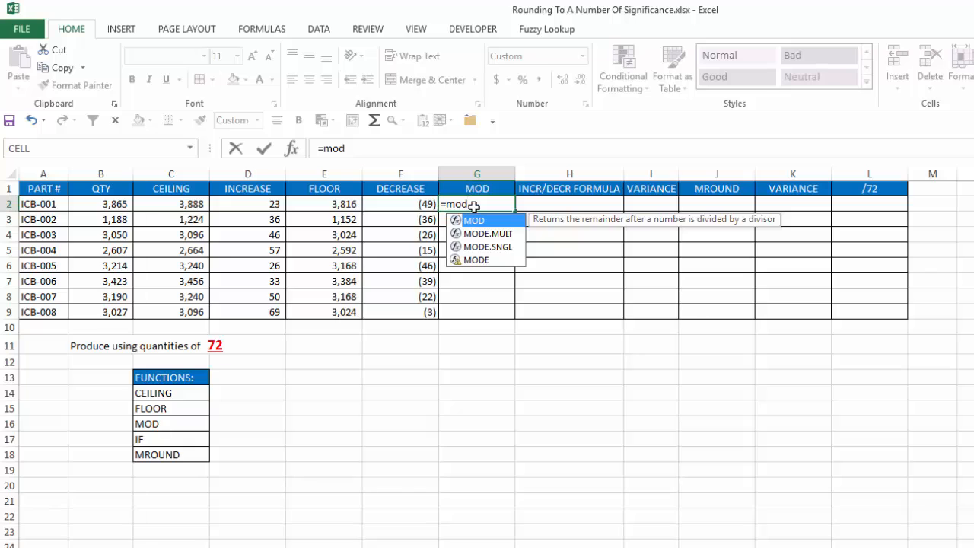
key("Tab")
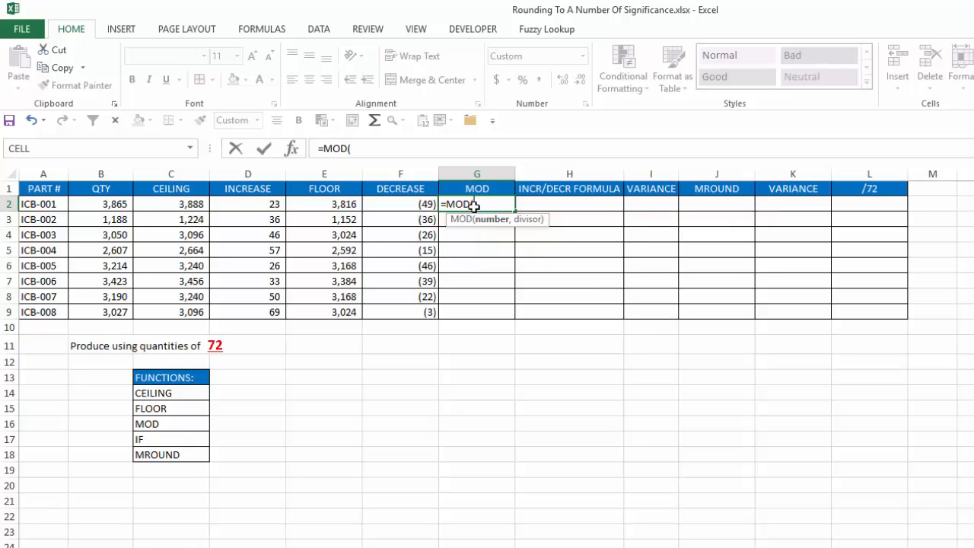
key("Left")
key("Left")
key("Left")
key("Left")
key("Left")
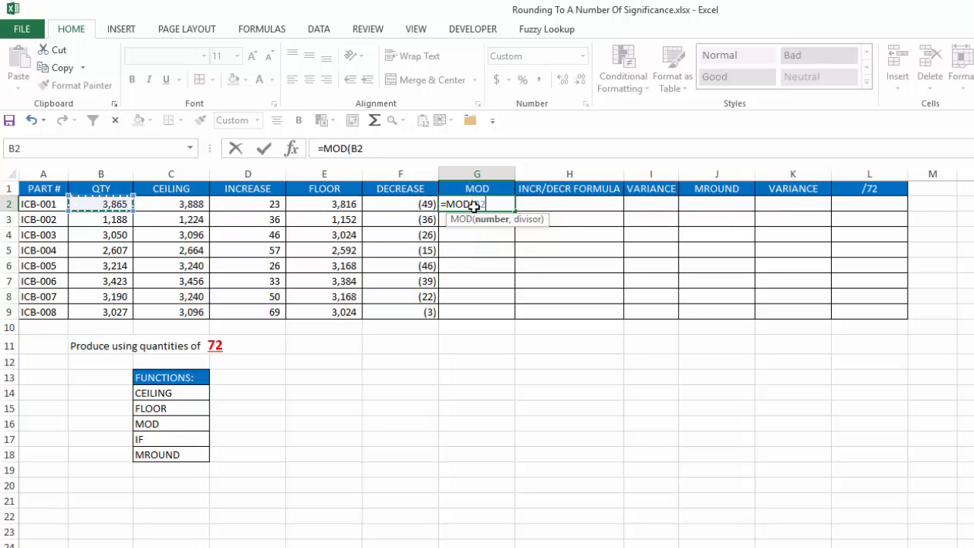
type(",")
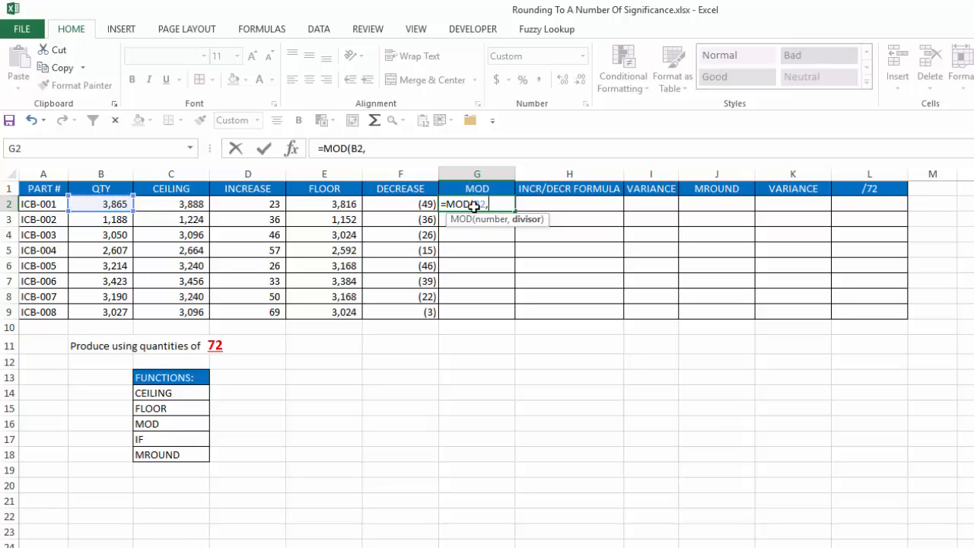
type("72)")
key("ctrl+Return")
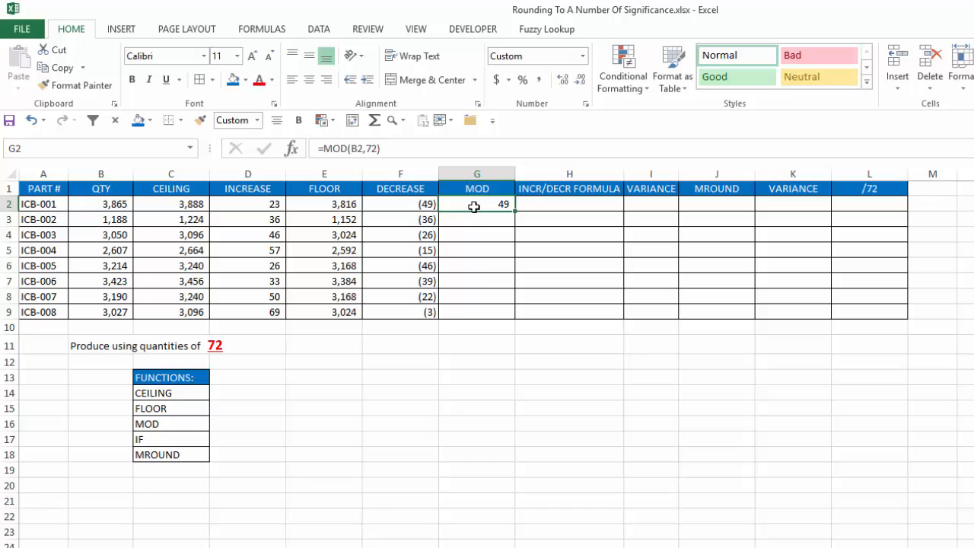
double_click(517, 211)
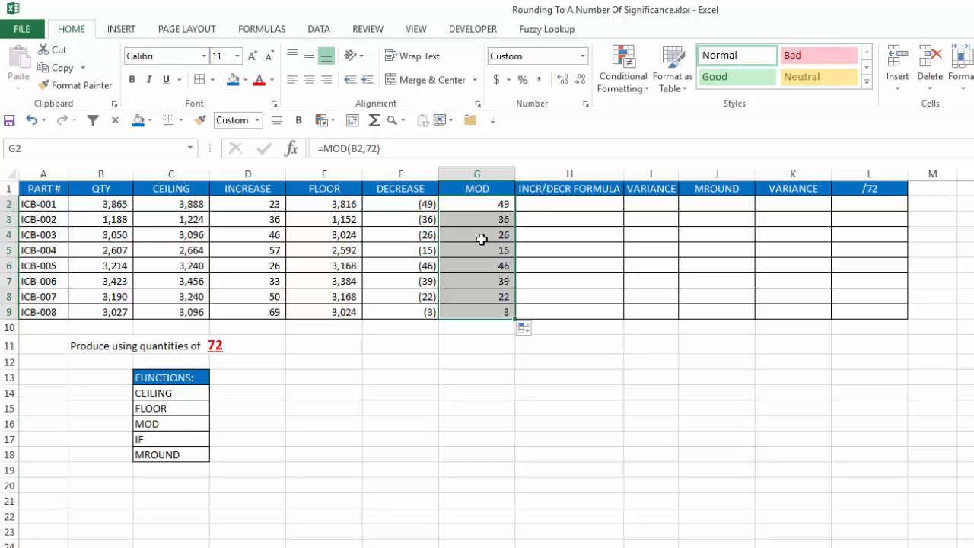
Compare the MOD values in column G with the FLOOR and DECREASE values for the first two parts
left_click(476, 205)
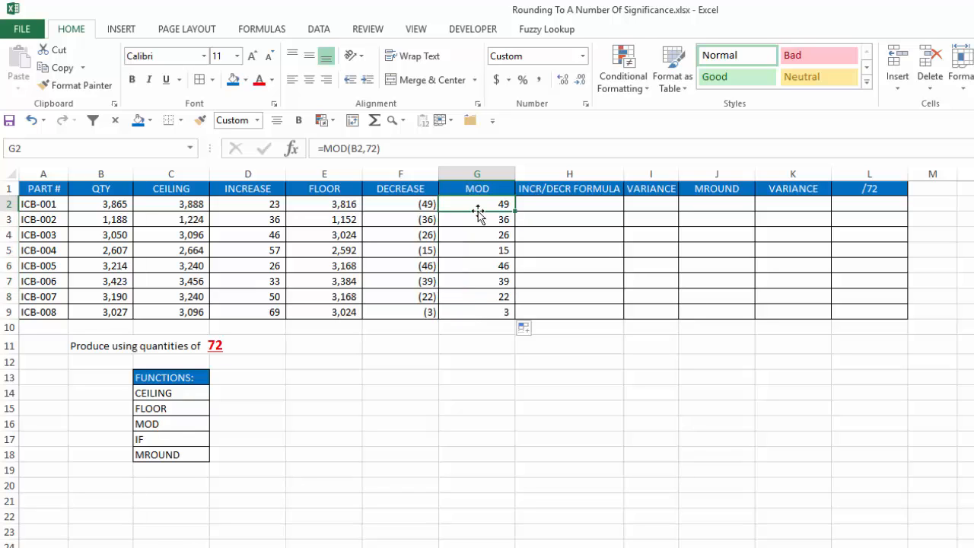
left_click(403, 205)
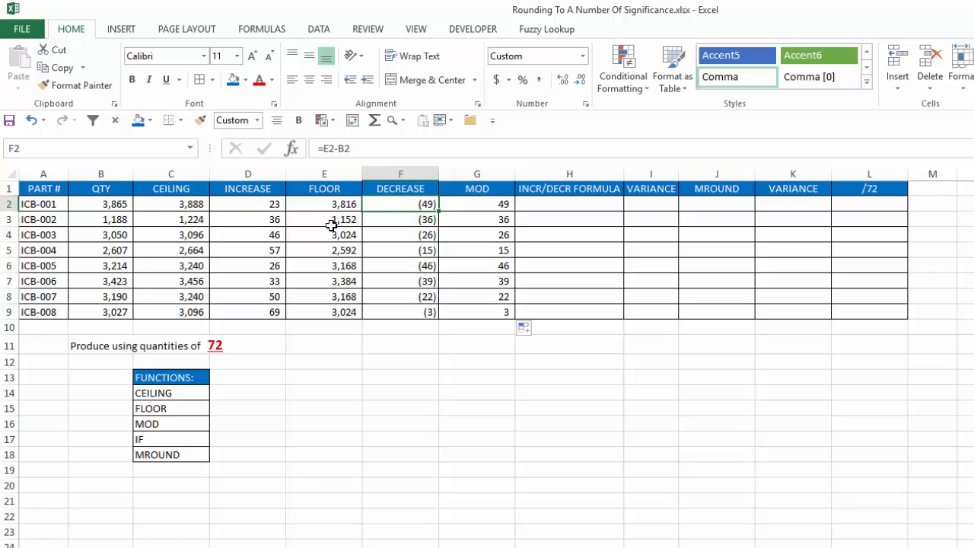
left_click(318, 201)
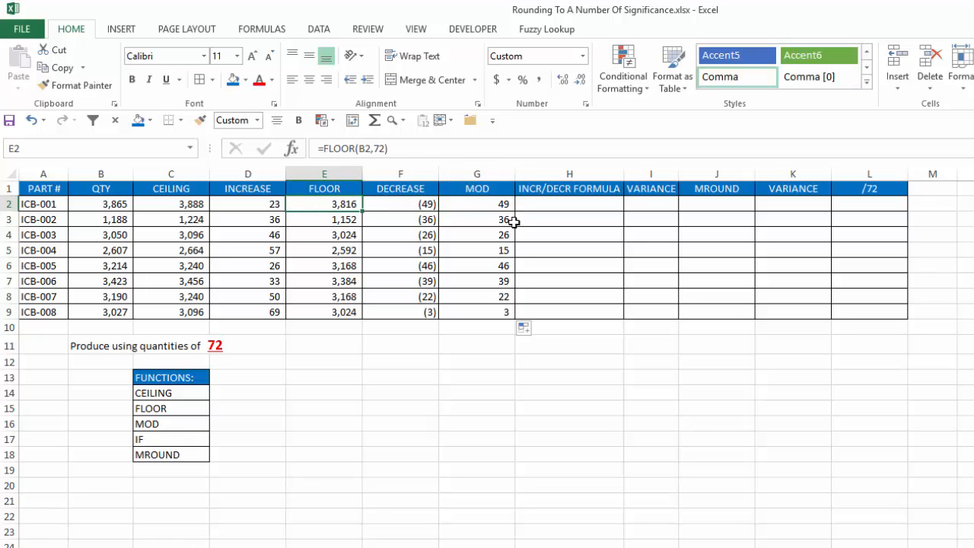
left_click(466, 207)
key("Left")
left_click(465, 219)
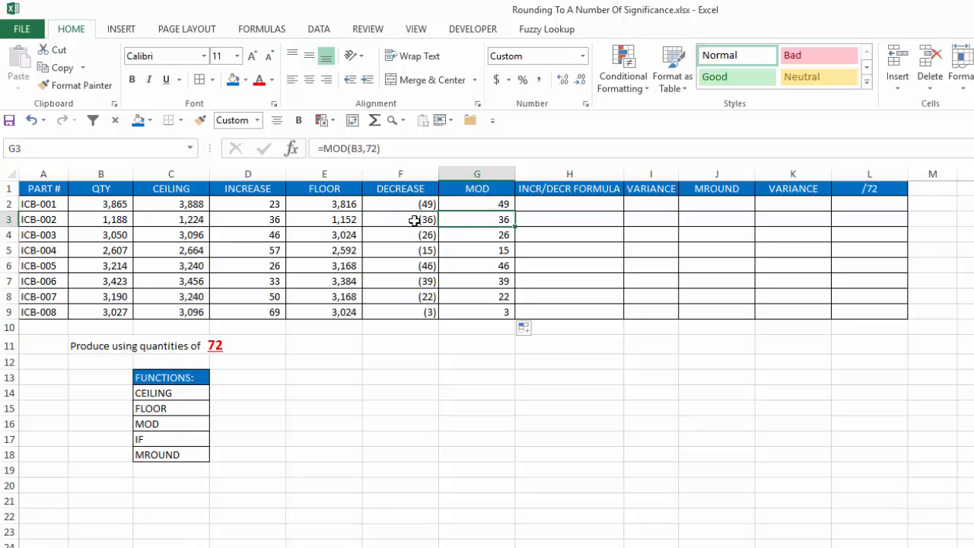
left_click(415, 219)
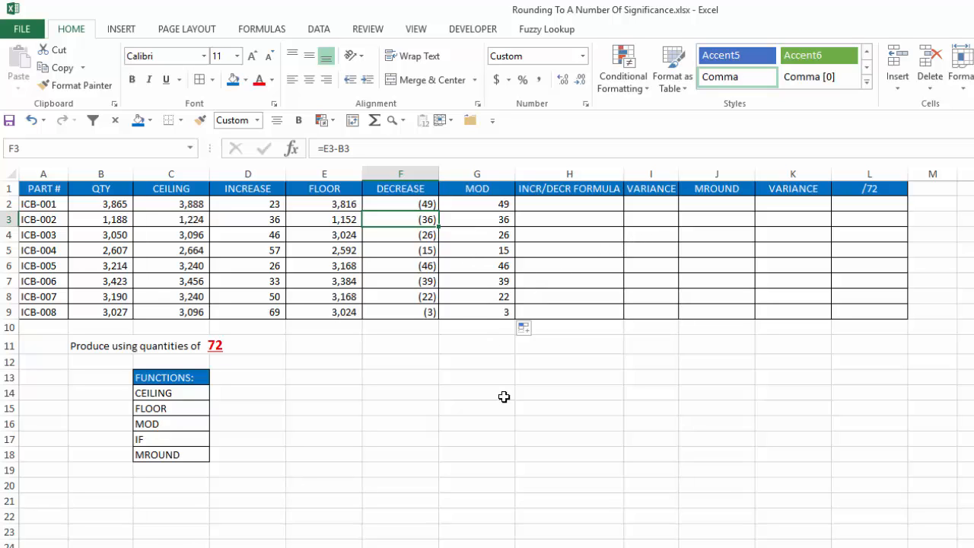
Begin an IF formula in H2 with the logical test MOD(B2,72)>=36
left_click(583, 204)
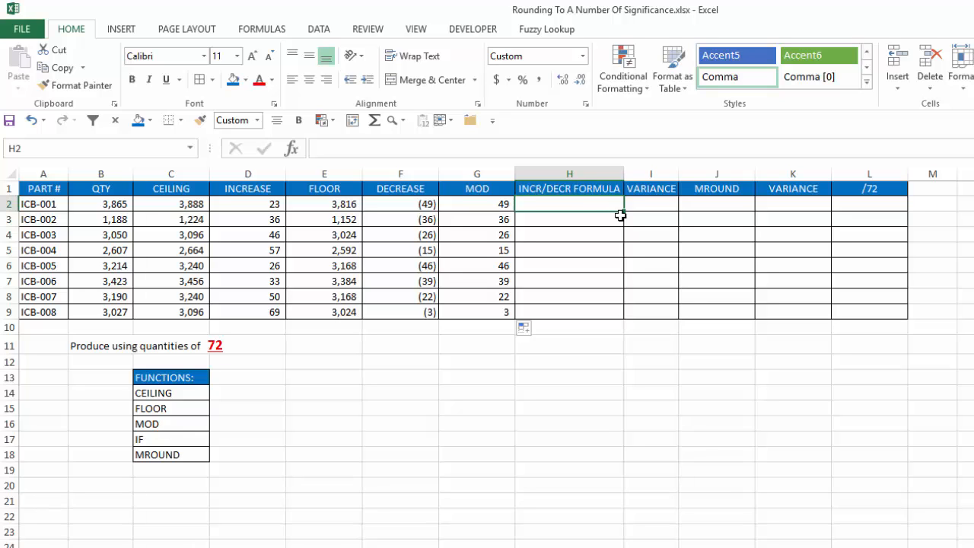
type("=if")
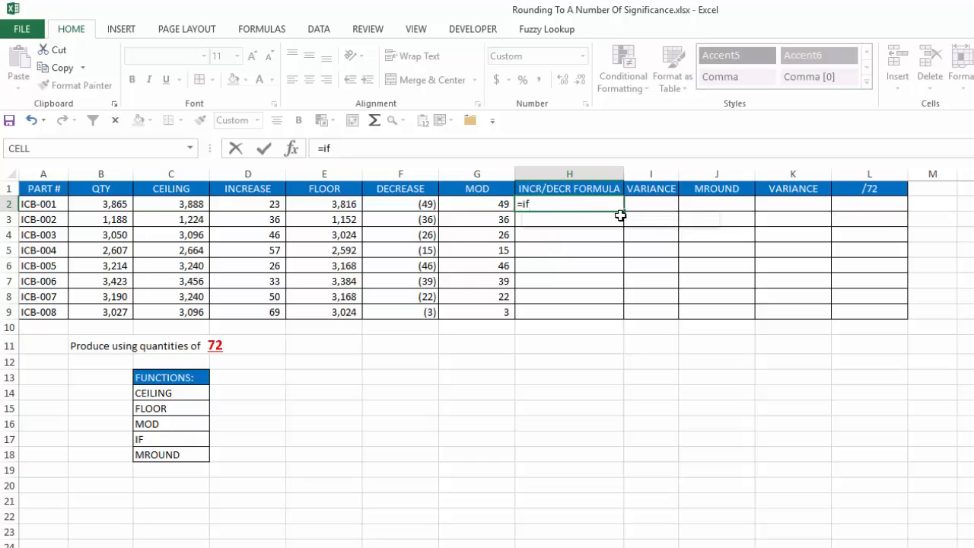
key("Tab")
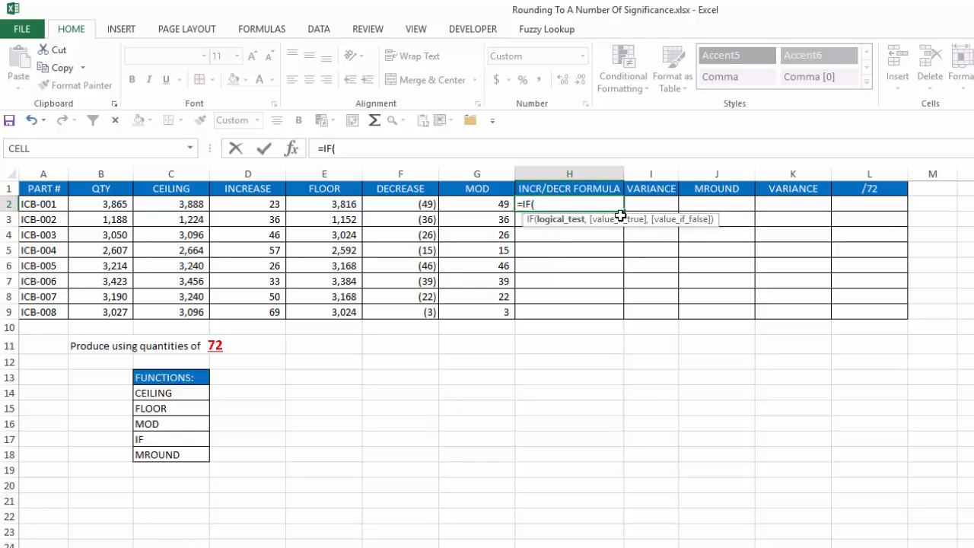
type("mod")
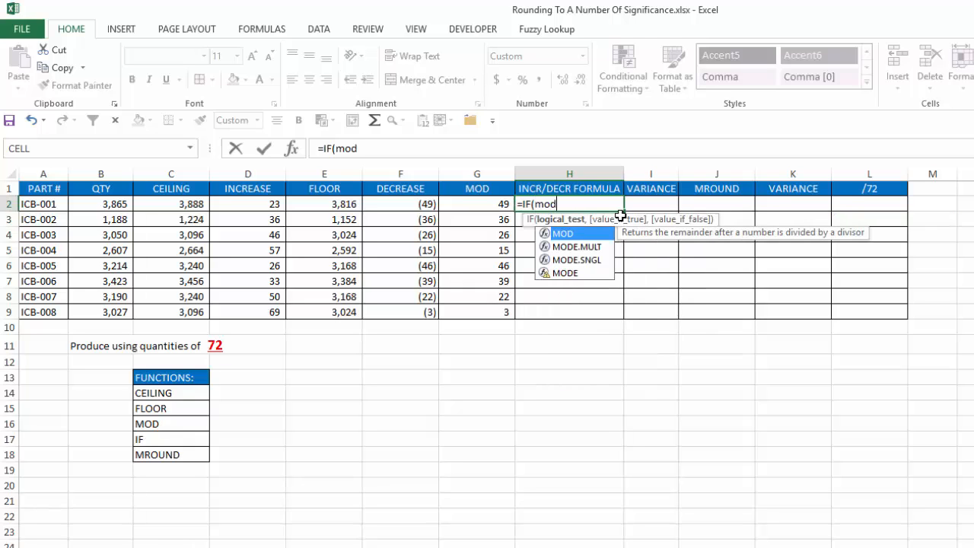
key("Tab")
key("Left")
key("Left")
key("Left")
key("Left")
key("Left")
key("Left")
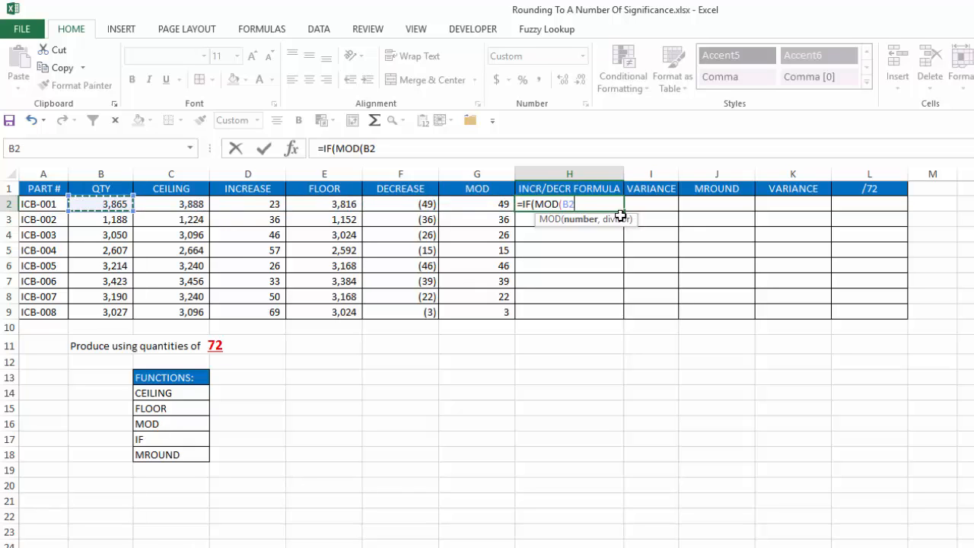
type(",72")
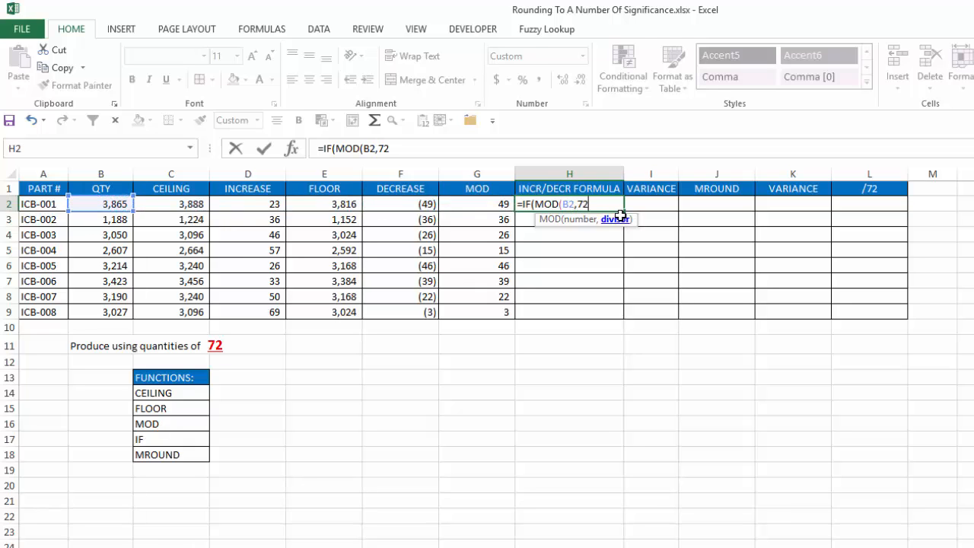
type(")")
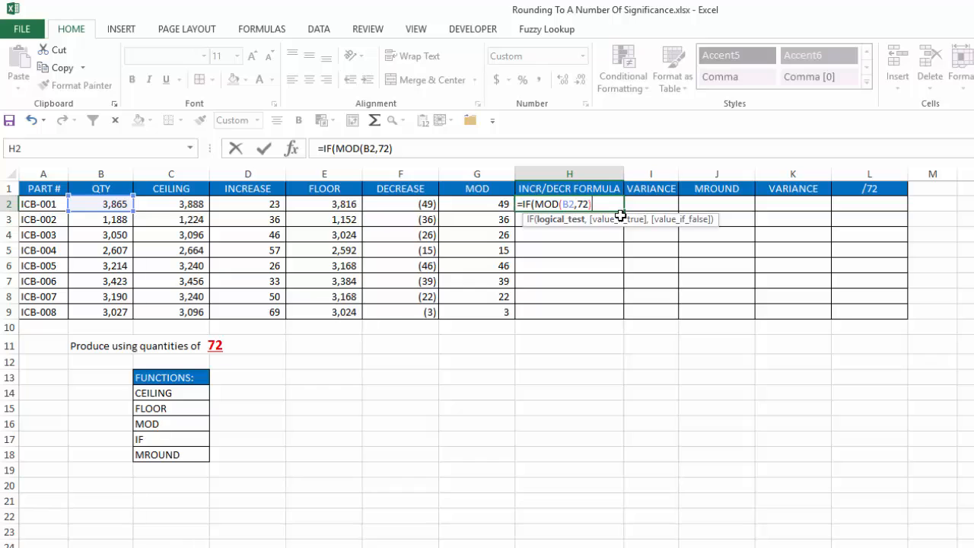
type(">=36,")
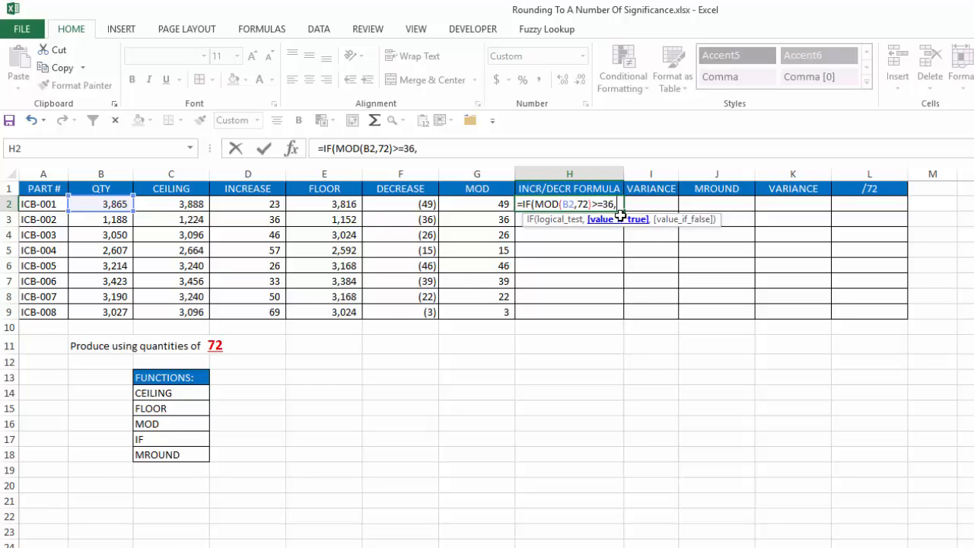
Add CEILING(B2,72) as the value-if-true argument of the IF formula in H2
type("ce")
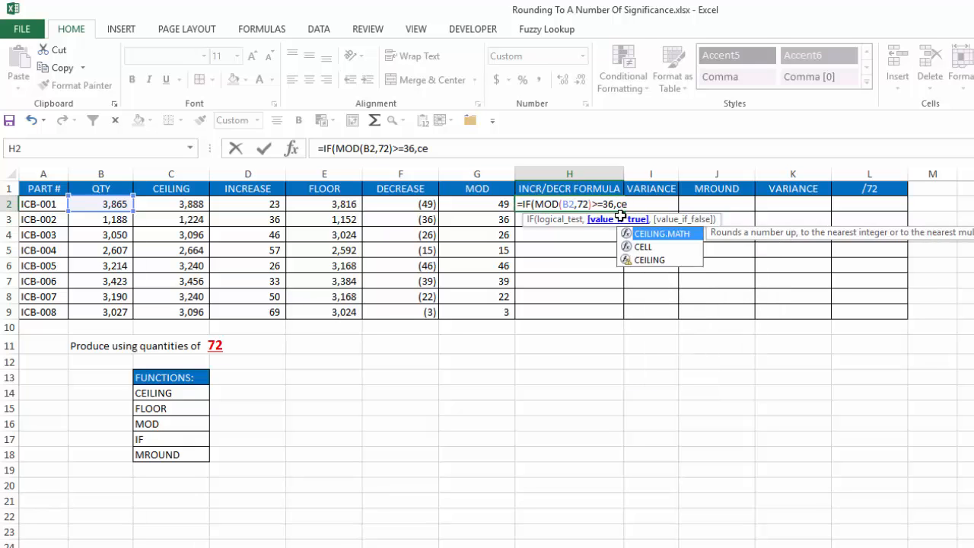
key("Down")
key("Down")
key("Tab")
key("Left")
key("Left")
key("Left")
key("Left")
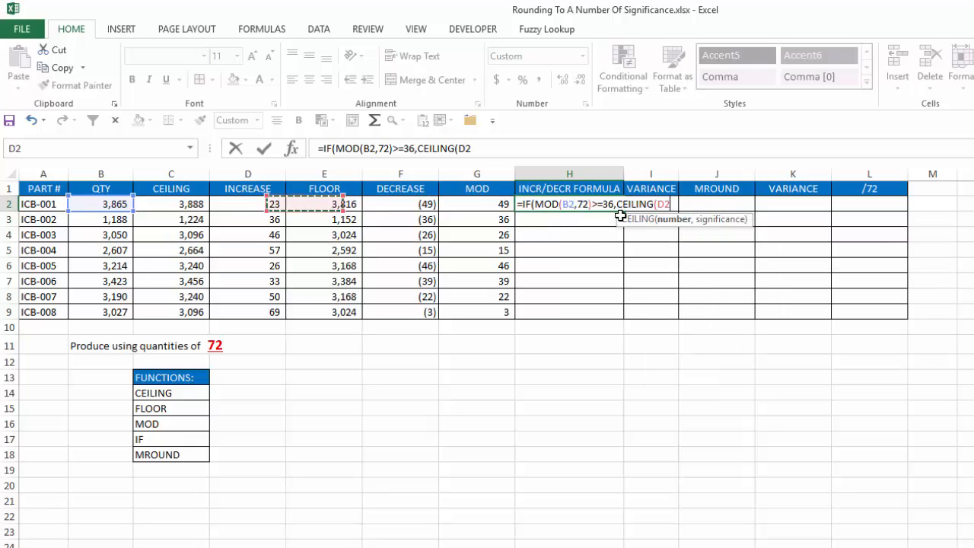
key("Left")
key("Left")
type(",")
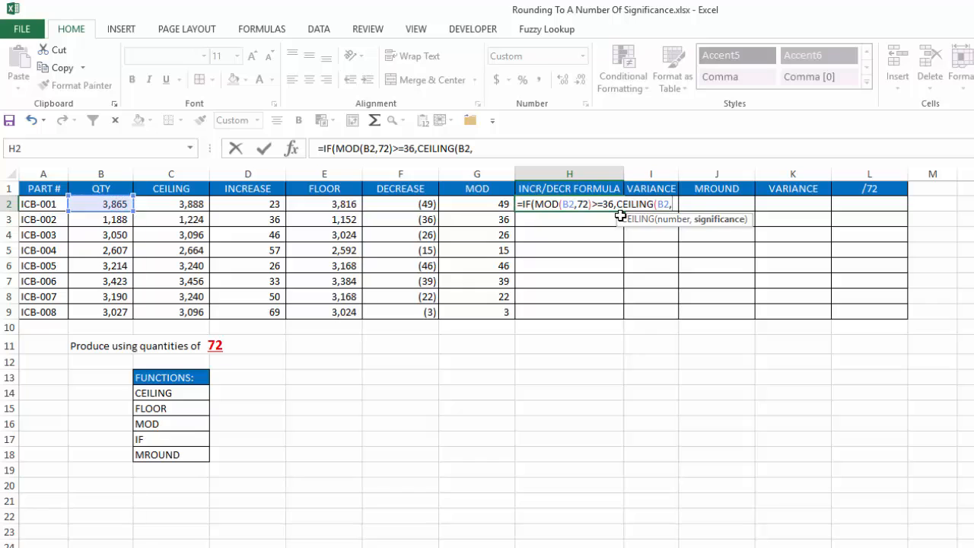
type("72),")
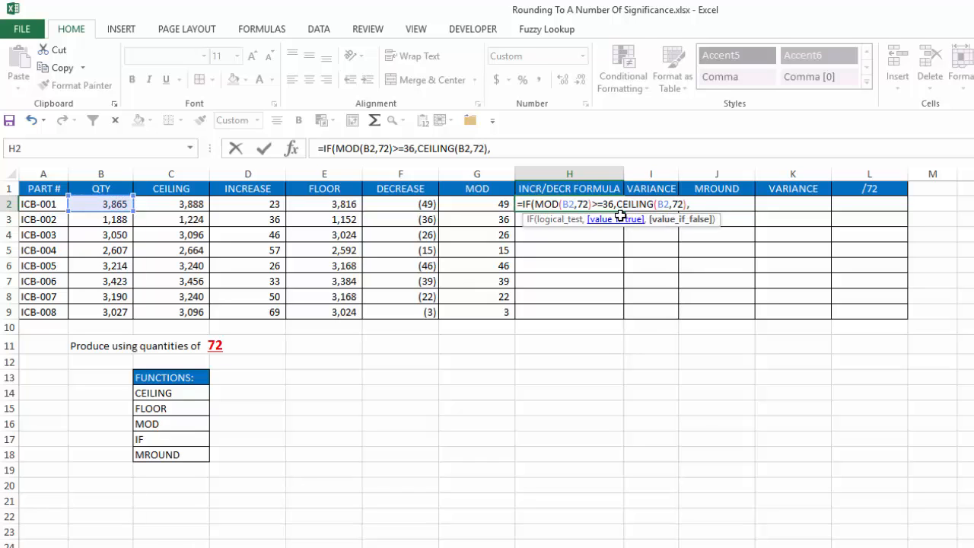
Complete the IF formula in H2 with FLOOR(B2,72) as the value if false, and fill it down to row 9
type("flo")
key("Down")
key("Tab")
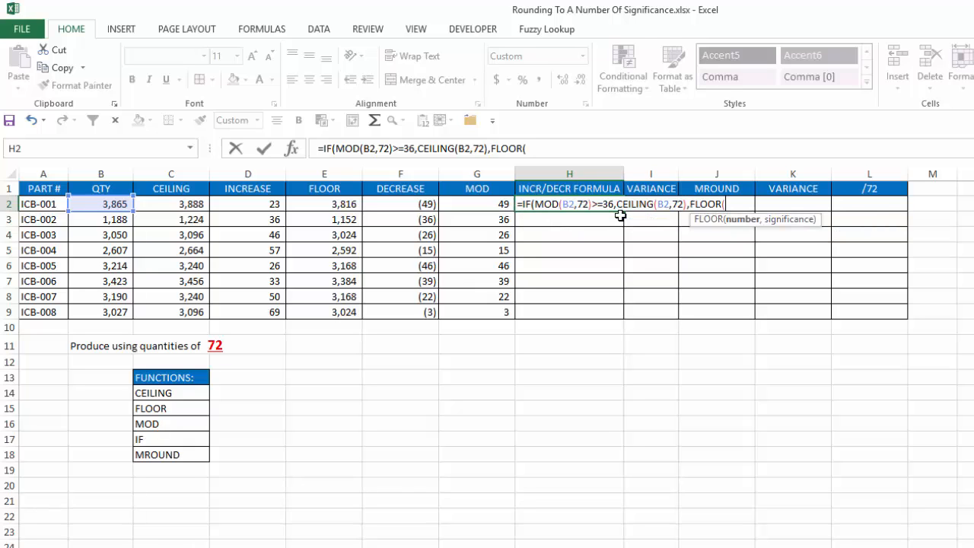
key("Left")
key("Left")
key("Left")
key("Left")
key("Left")
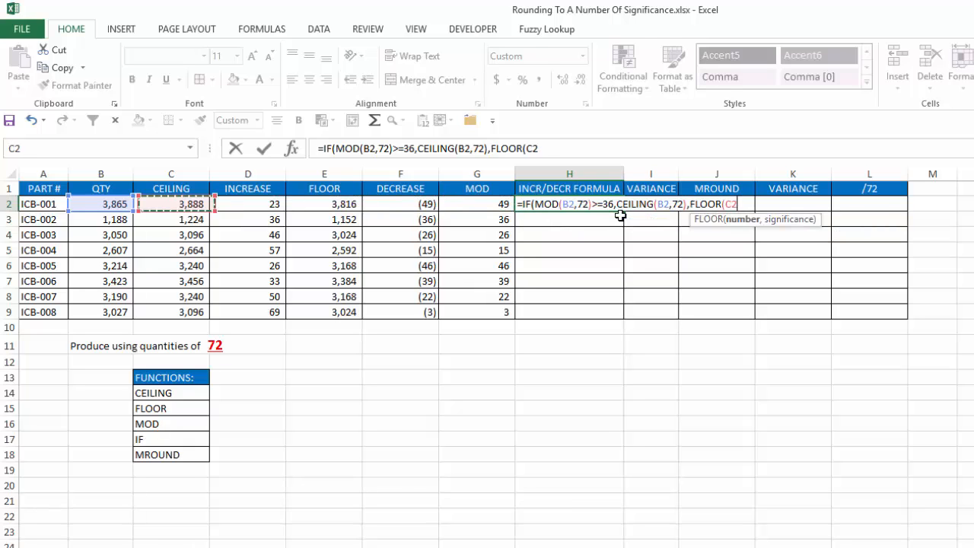
key("Left")
type(",")
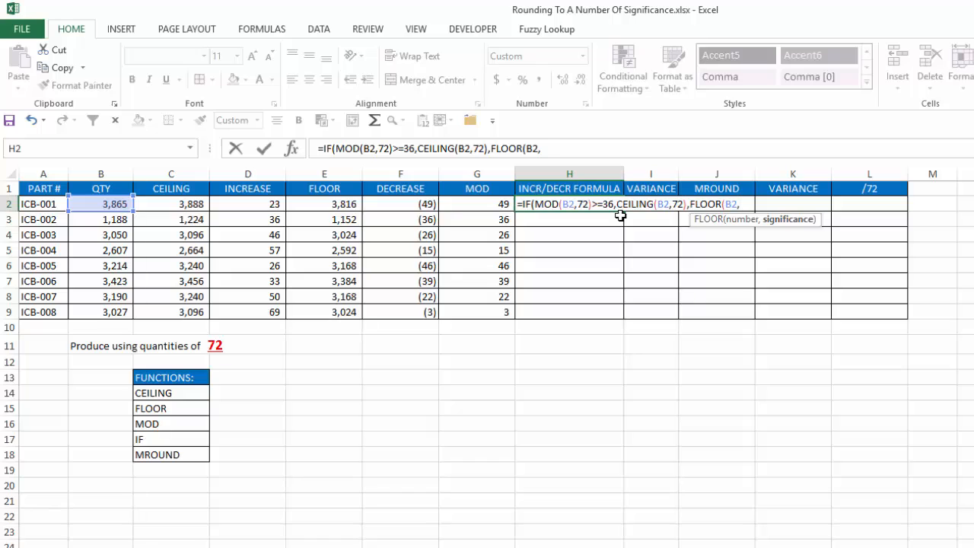
type("72)")
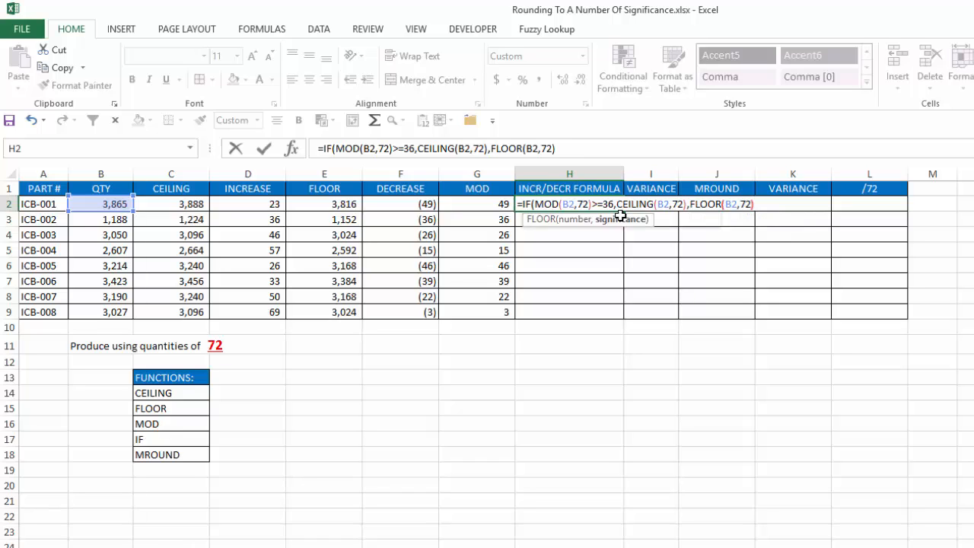
type(")")
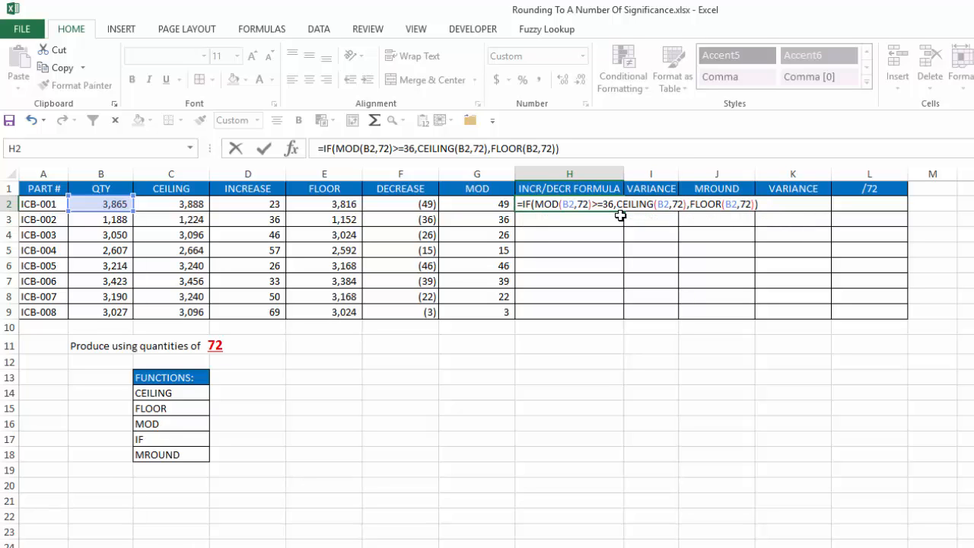
key("Return")
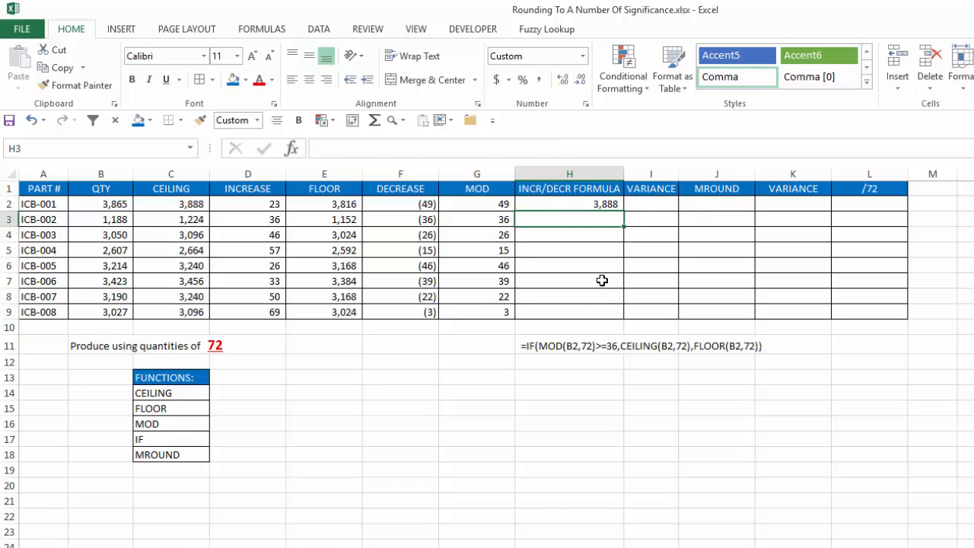
key("Up")
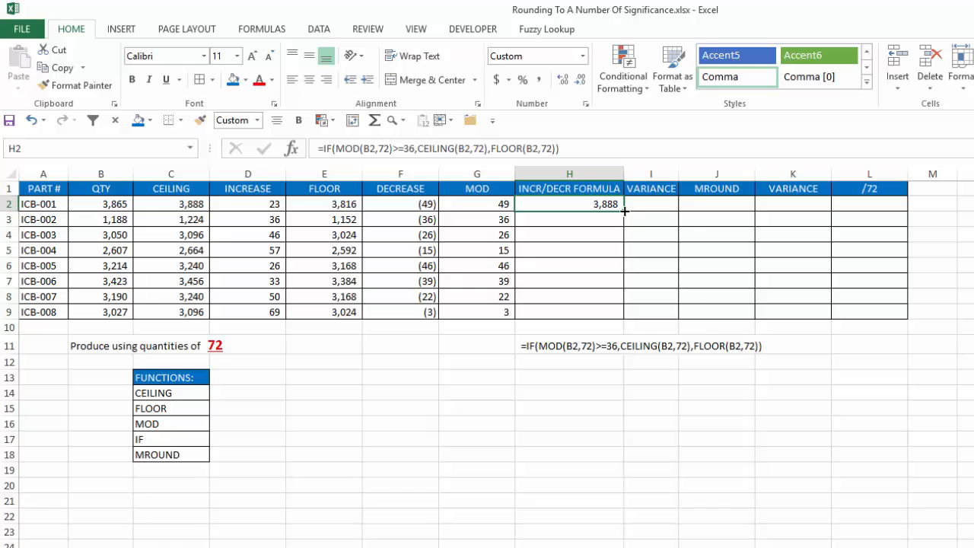
double_click(624, 212)
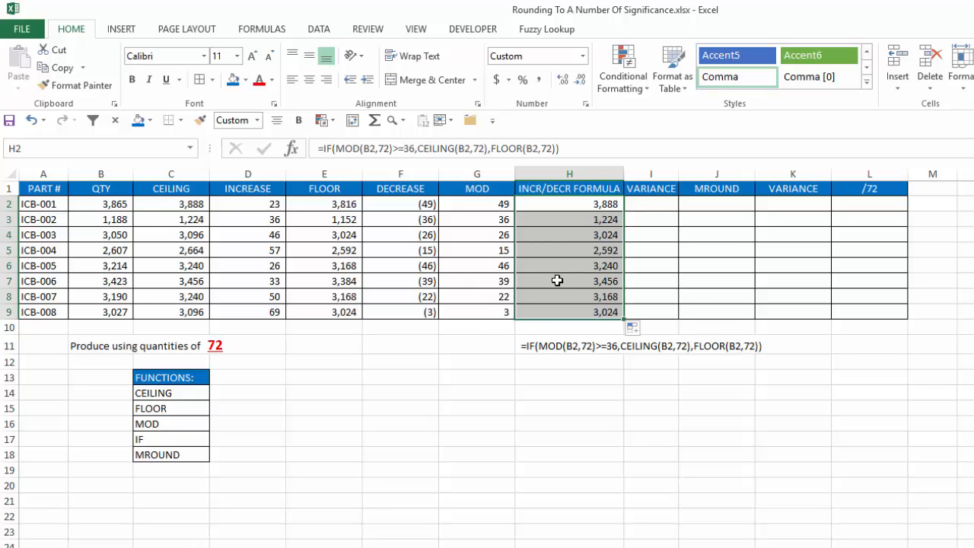
Calculate the first VARIANCE column with =H2-B2 in I2 and fill it down to row 9
left_click(650, 203)
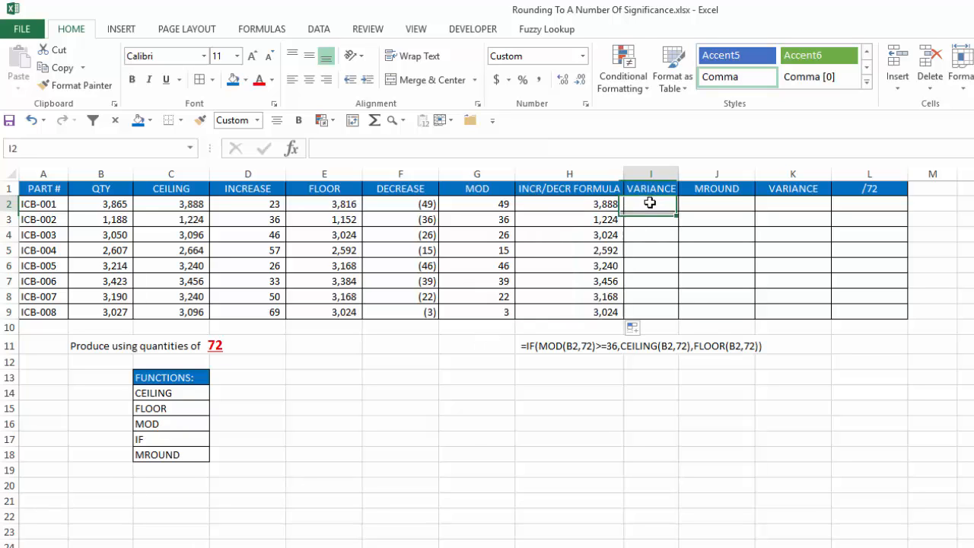
type("=")
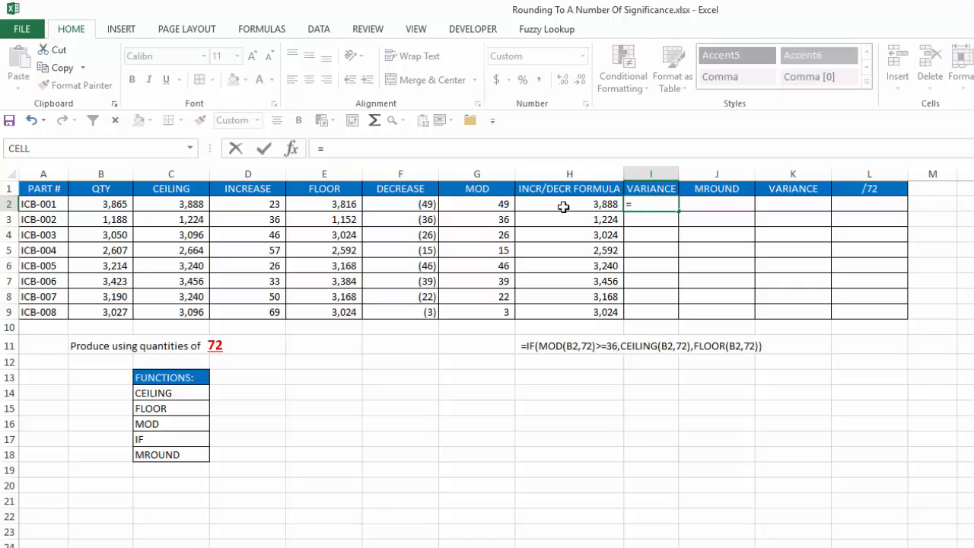
left_click(563, 204)
type("-")
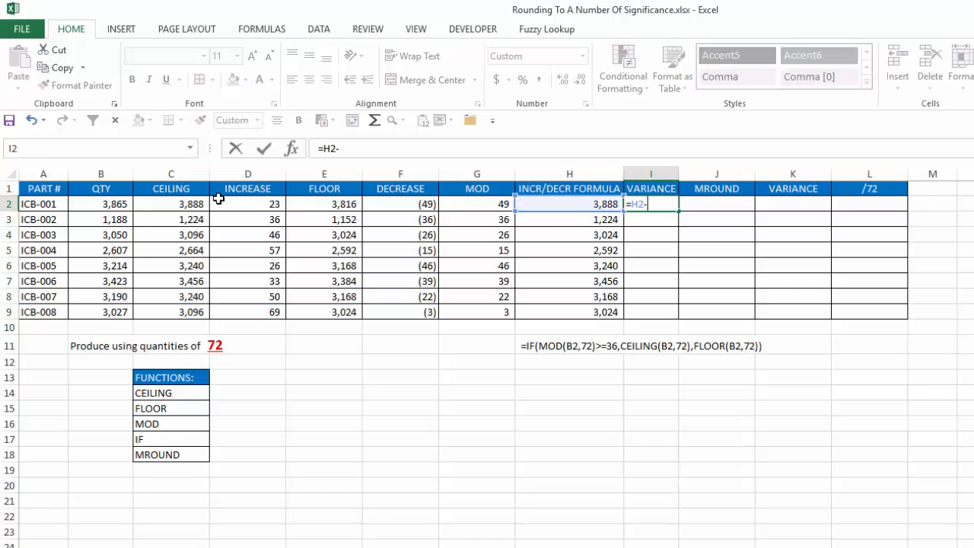
left_click(102, 203)
key("Return")
key("Up")
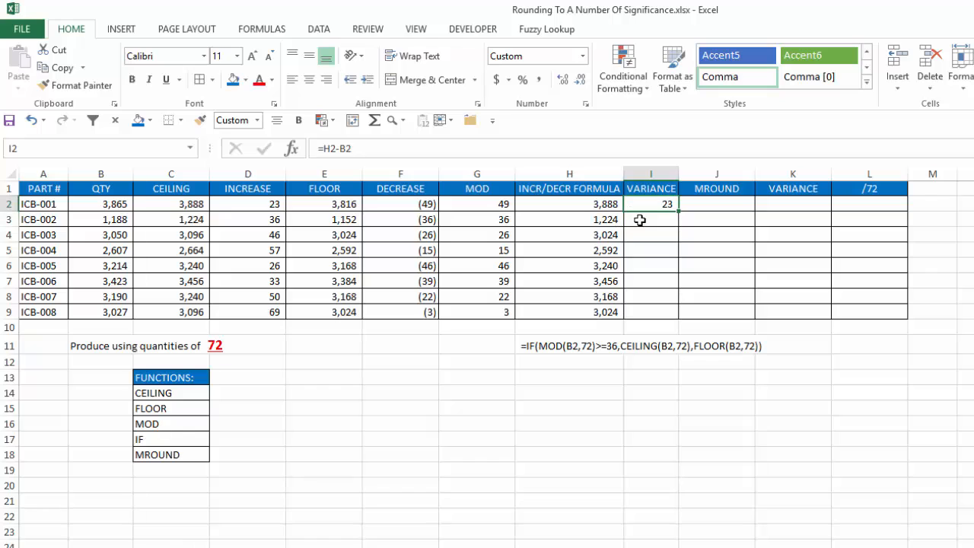
double_click(679, 211)
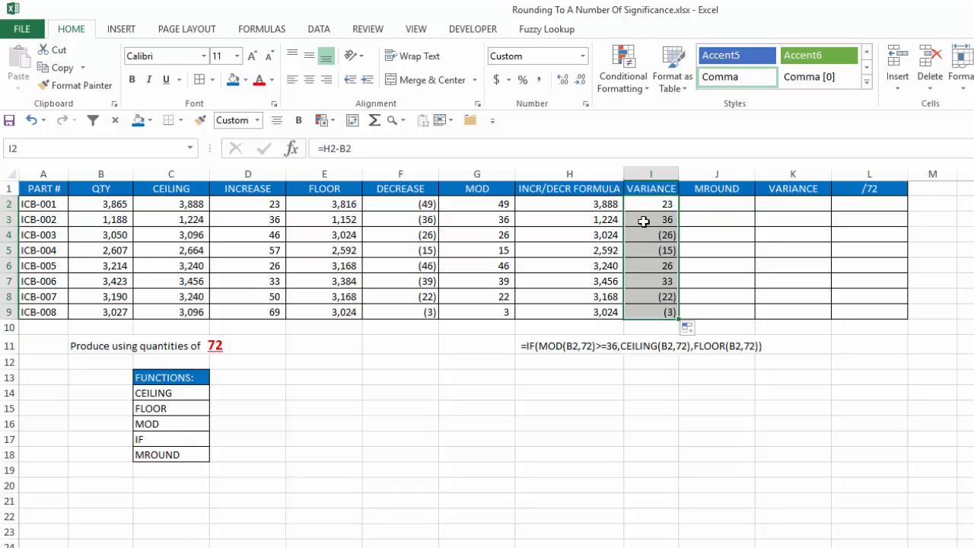
Review the variances in column I part by part, from row 3 down to row 9
left_click(646, 222)
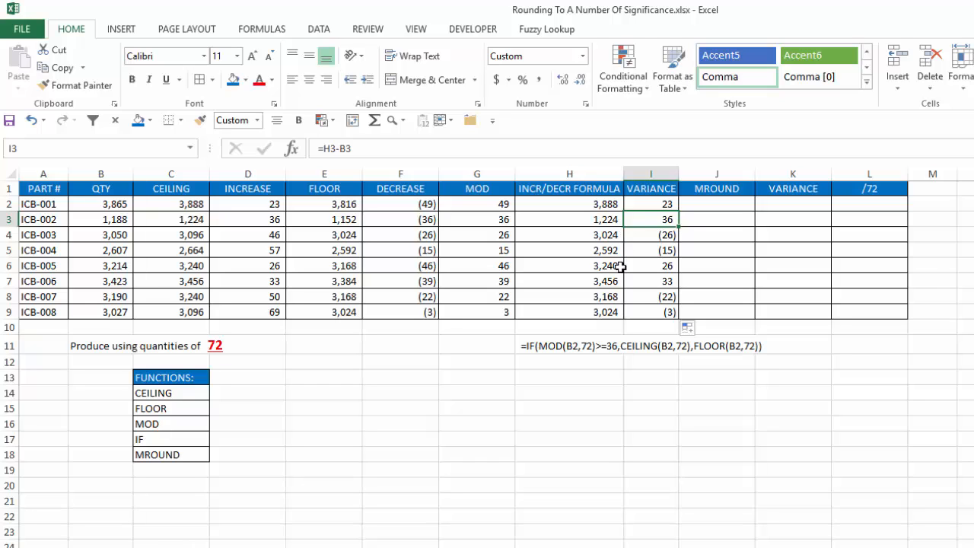
key("Down")
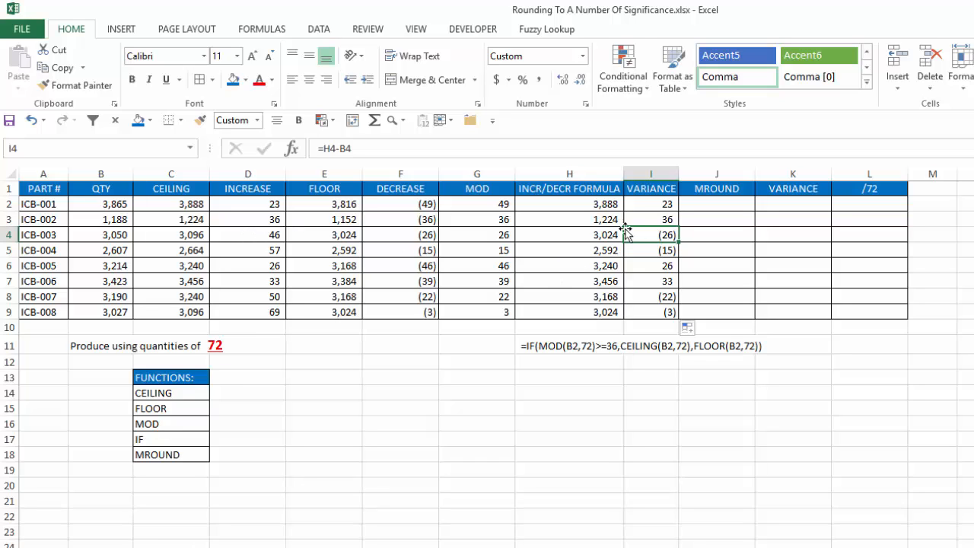
key("Down")
key("Down")
key("Down")
key("Down")
key("Down")
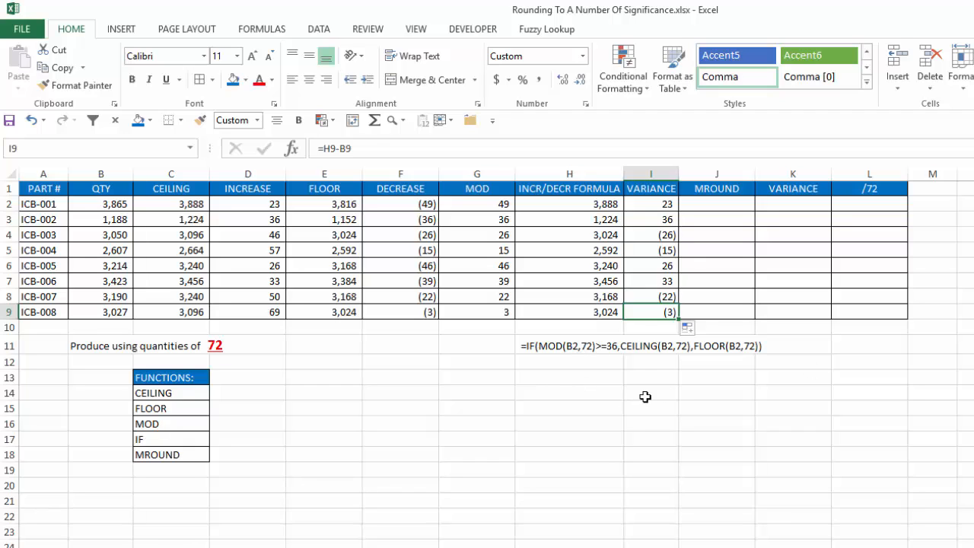
Enter =MROUND(B2,72) in J2 and fill it down to row 9
left_click(713, 205)
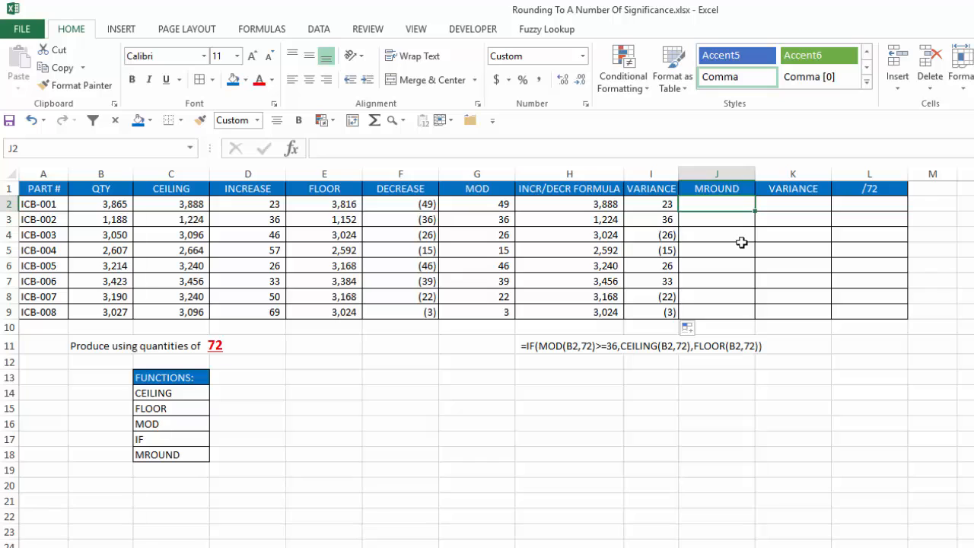
type("=mo")
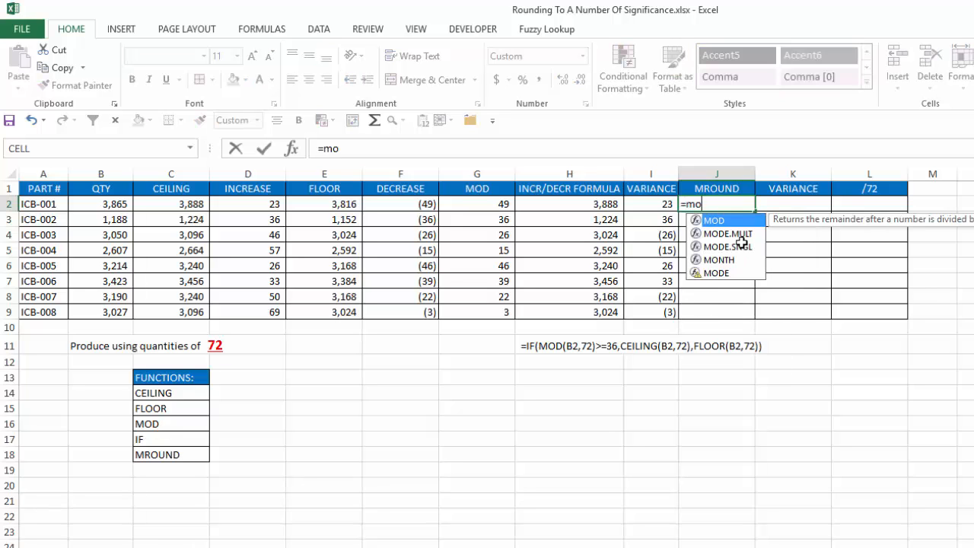
key("BackSpace")
type("r")
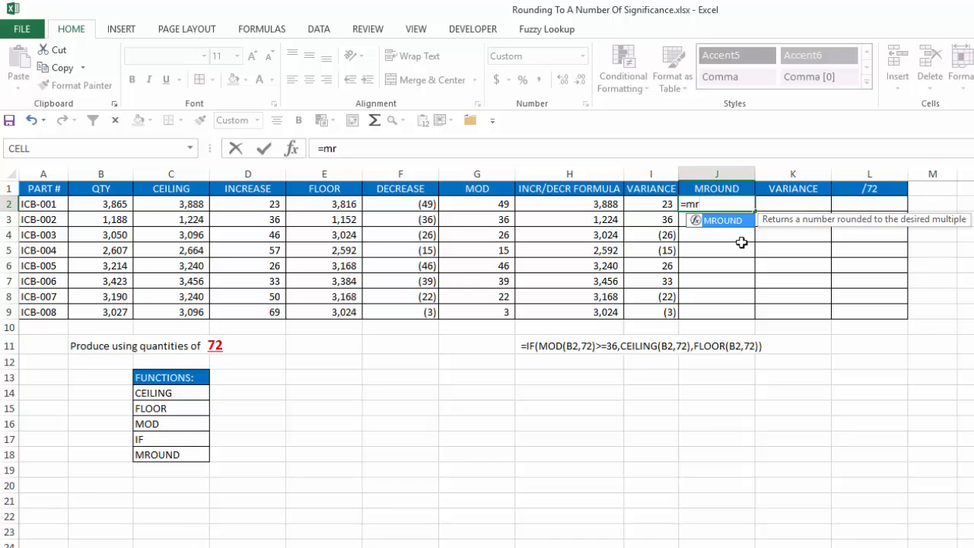
key("Tab")
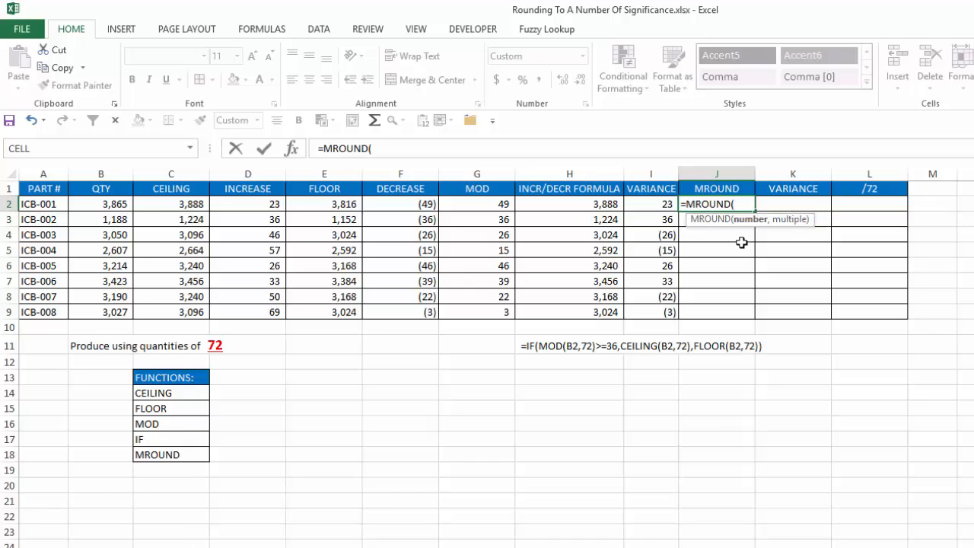
key("Left")
key("Left")
key("Left")
key("Left")
key("Left")
key("Left")
key("Left")
key("Left")
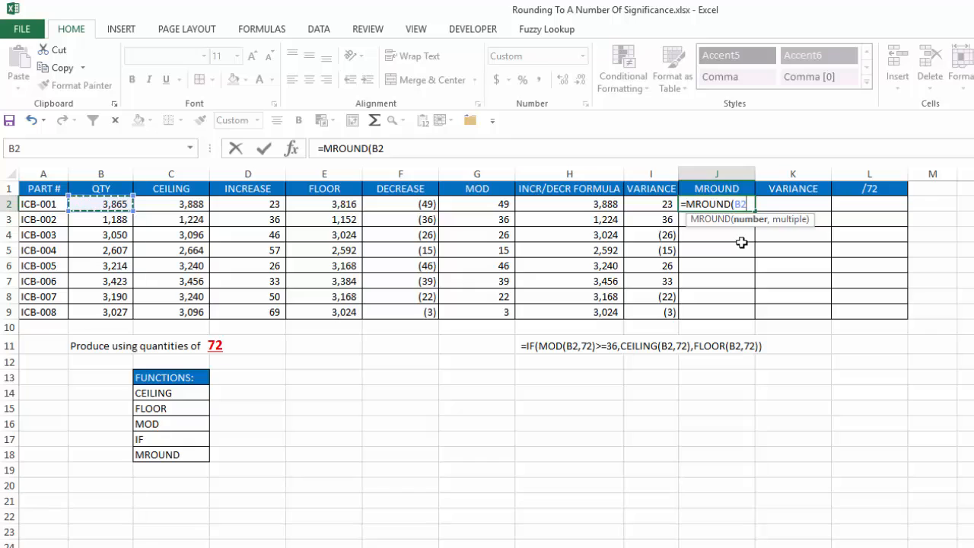
type(",72")
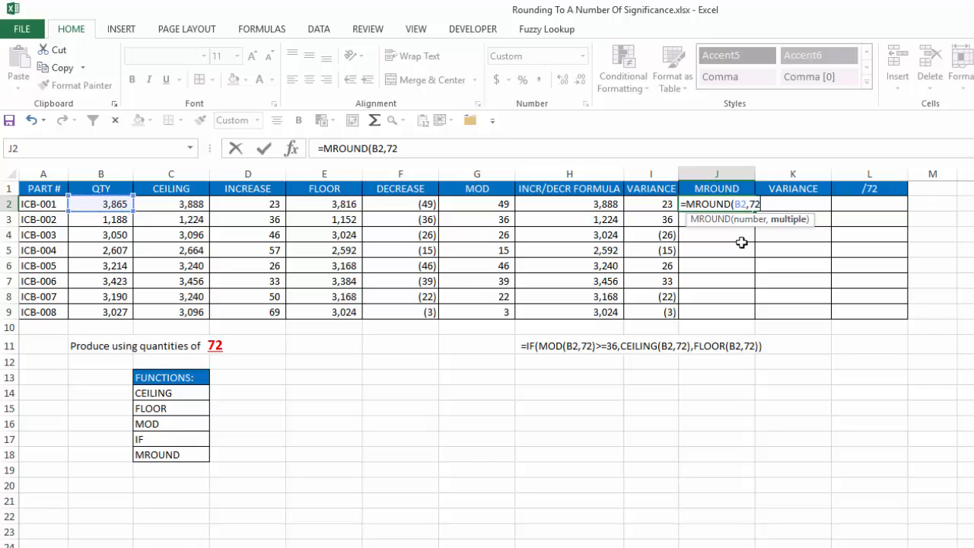
type(")")
key("ctrl+Return")
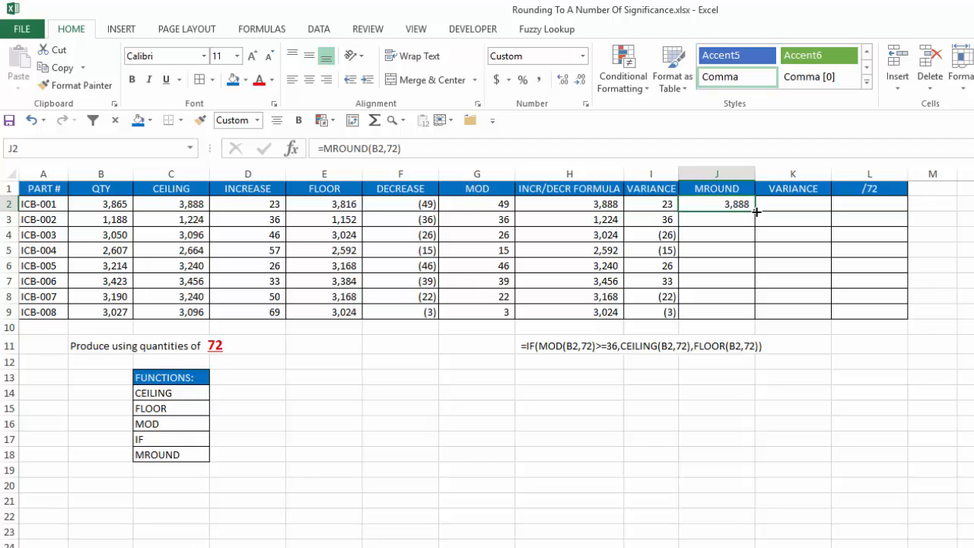
double_click(755, 212)
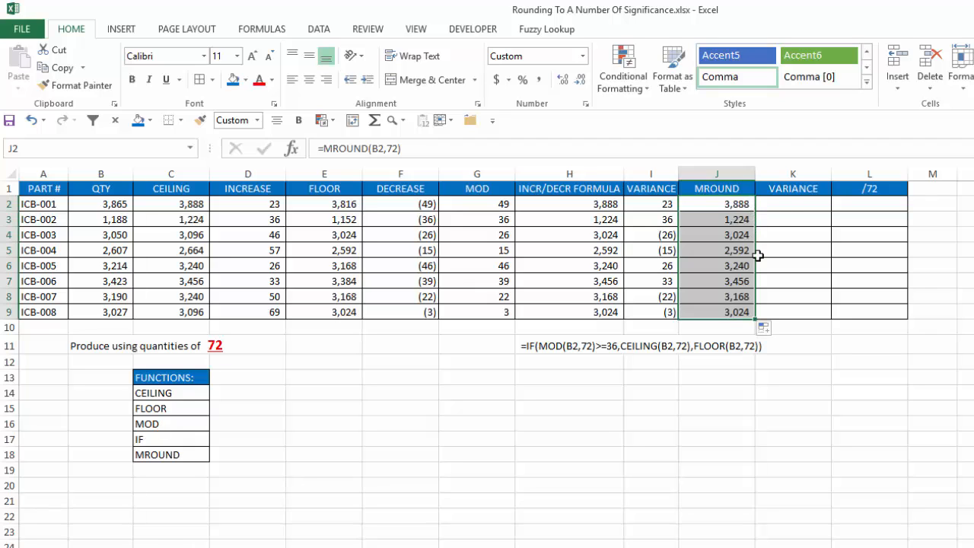
Compare MROUND with the INCR/DECR formula by entering =J2=H2 in K2, fill it down to row 9, and check the J2 formula
left_click(788, 206)
type("=")
left_click(727, 204)
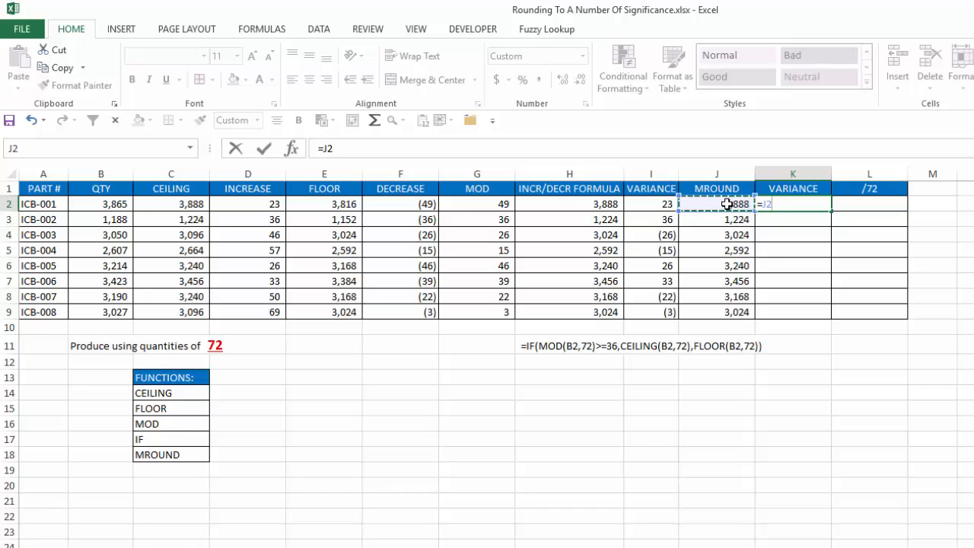
type("=")
left_click(554, 202)
key("Return")
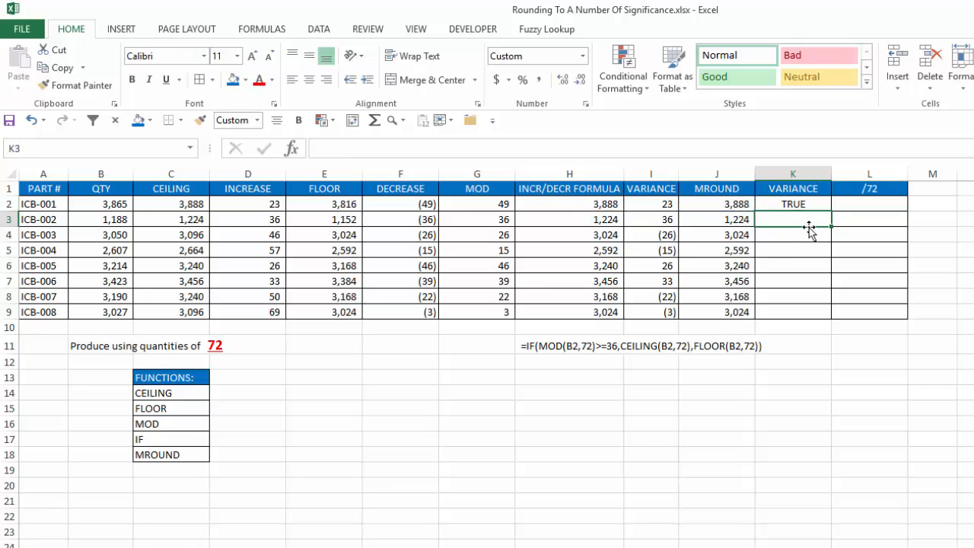
left_click(826, 207)
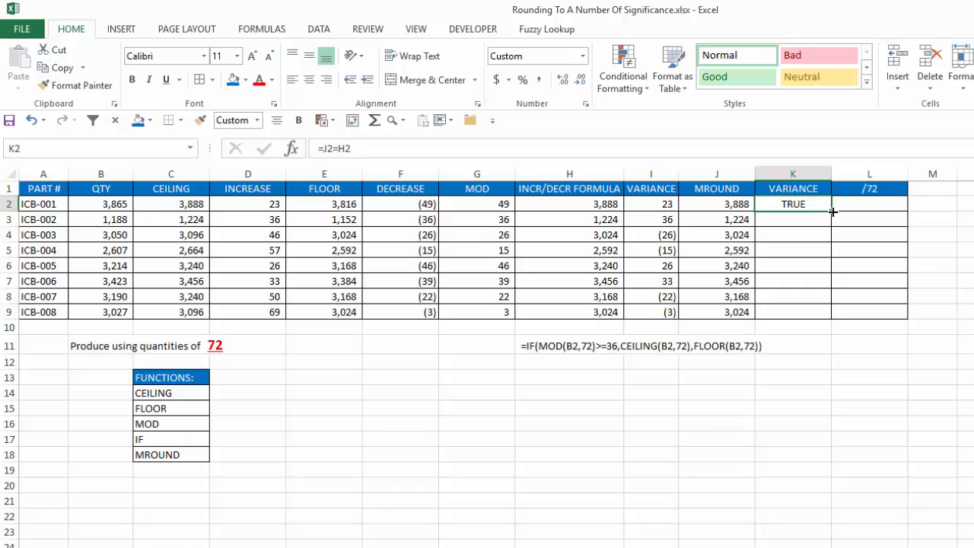
double_click(832, 211)
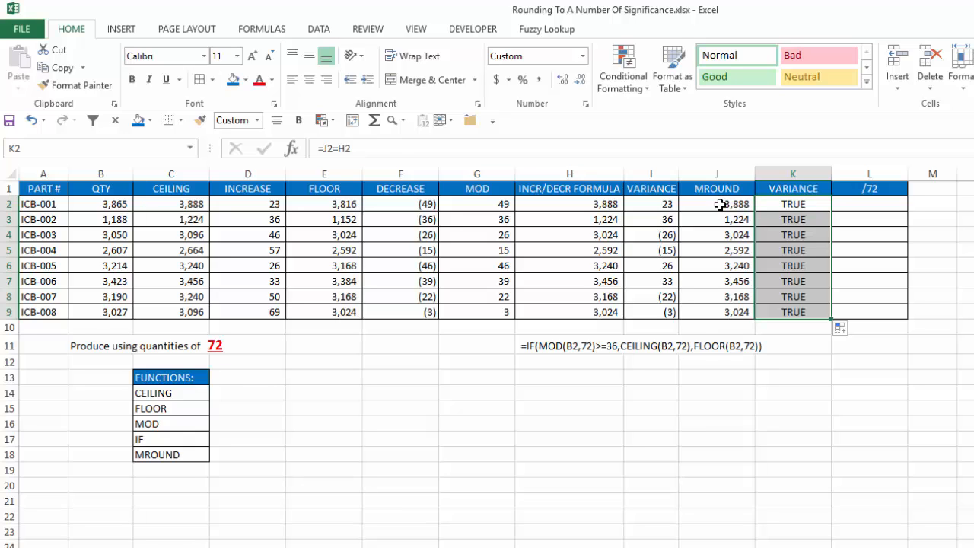
left_click(717, 204)
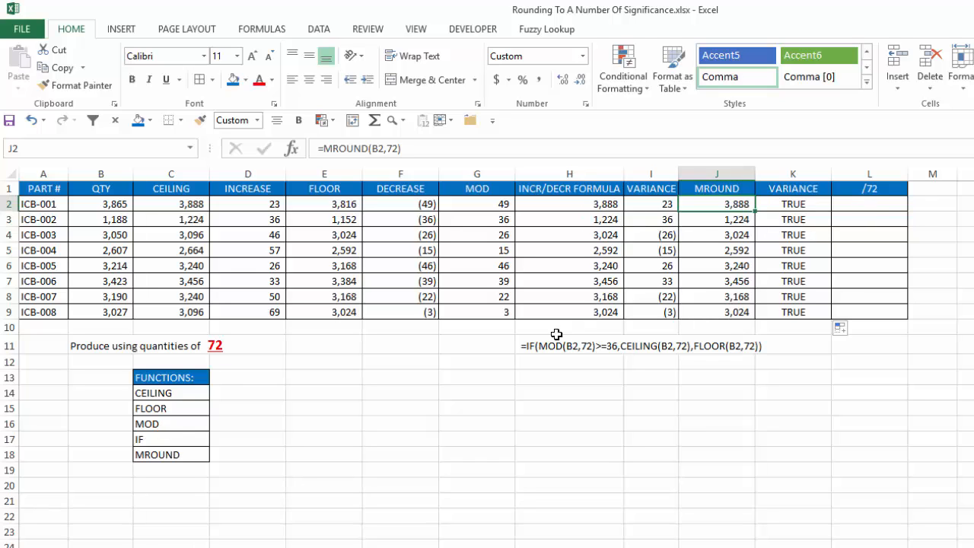
Divide the MROUND quantity by 72 with =J2/72 in L2 and fill it down to row 9
left_click(866, 201)
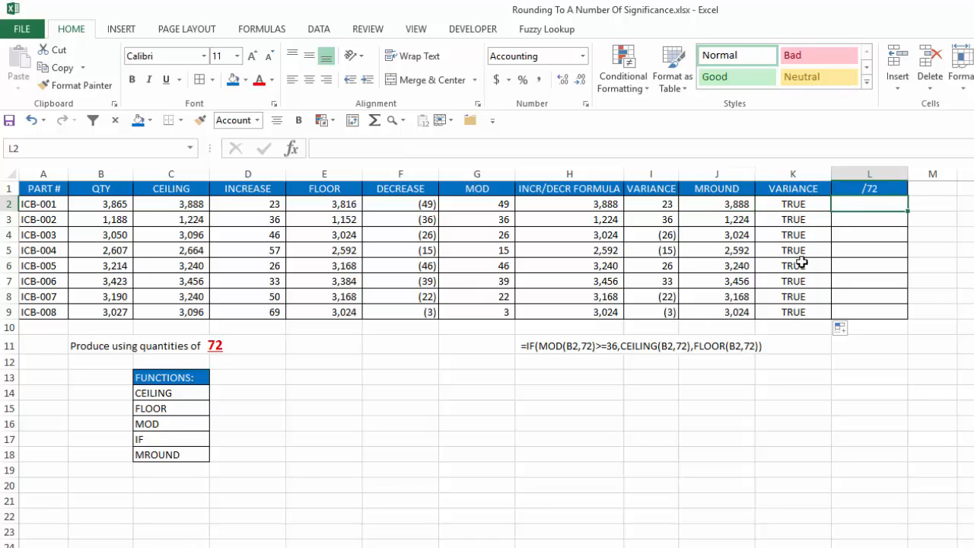
type("=")
left_click(727, 204)
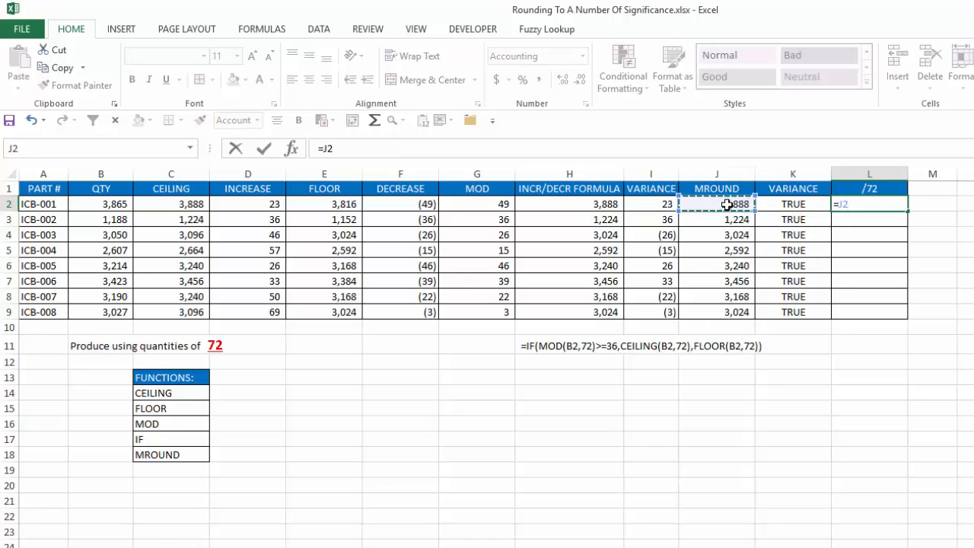
type("/72")
key("Return")
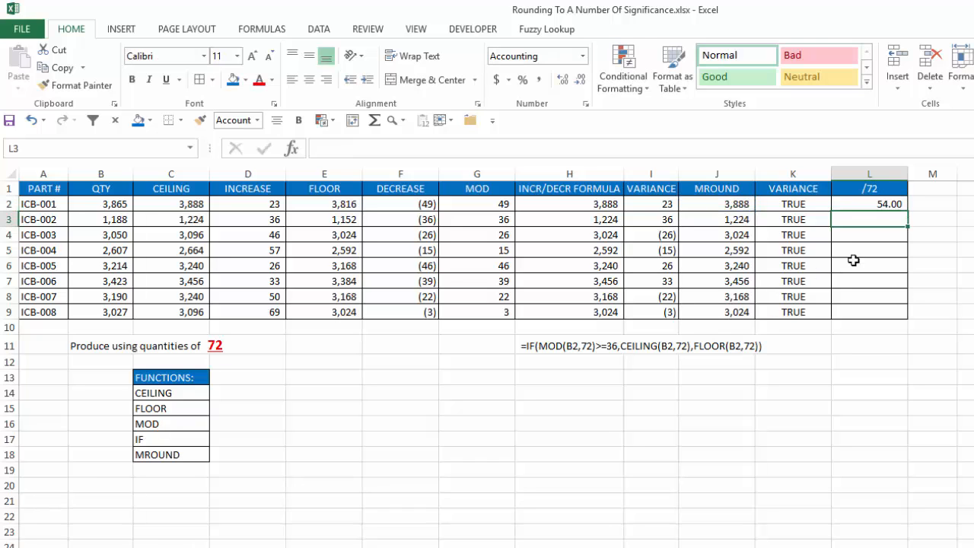
left_click(887, 201)
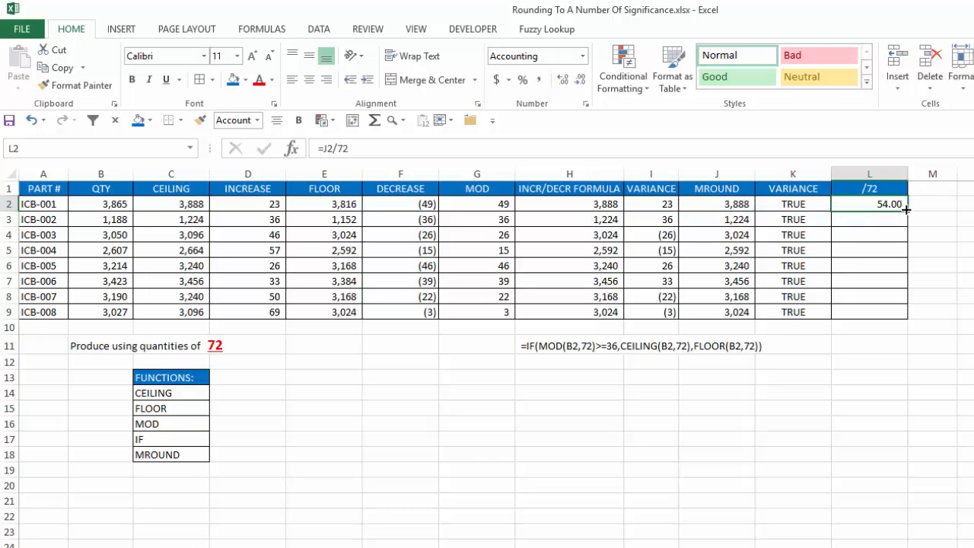
double_click(906, 208)
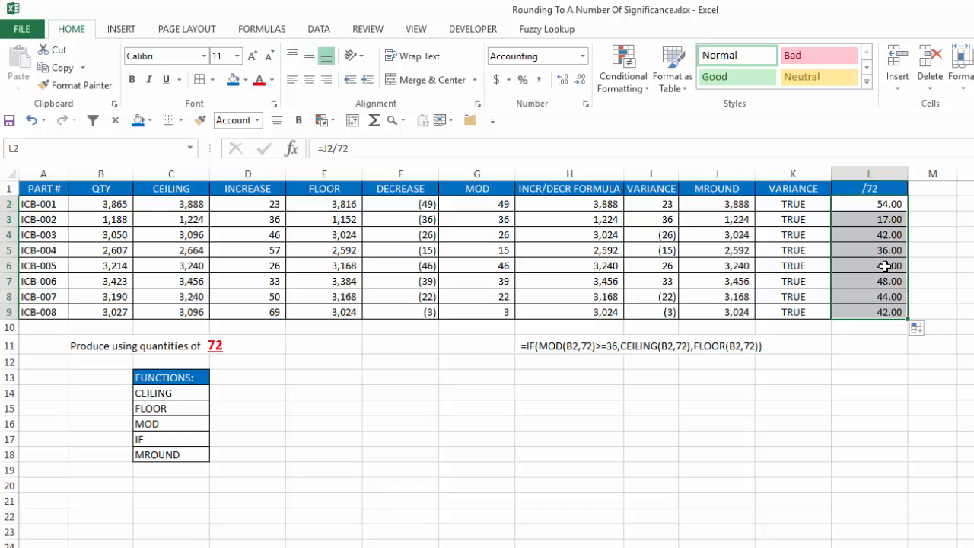